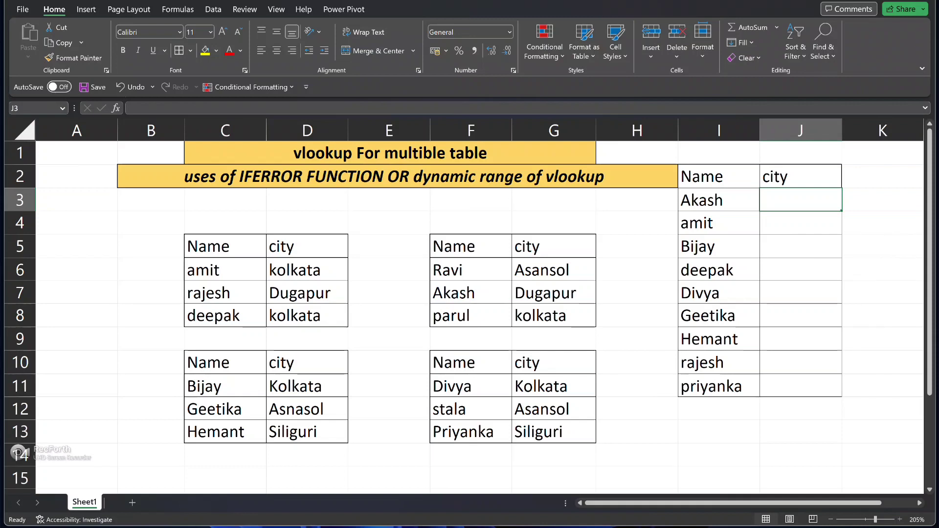
Step: Start a formula in cell J3 with three nested IFERROR functions
type("=")
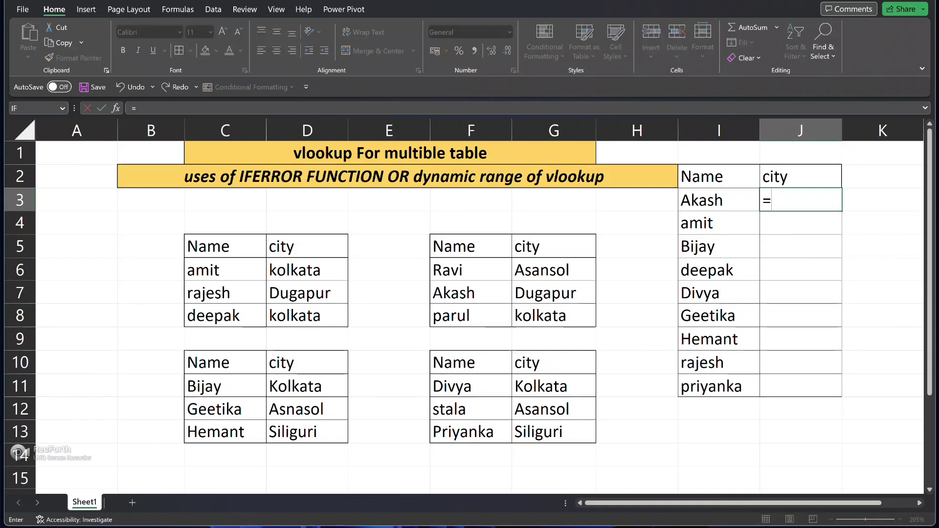
type("IFERR")
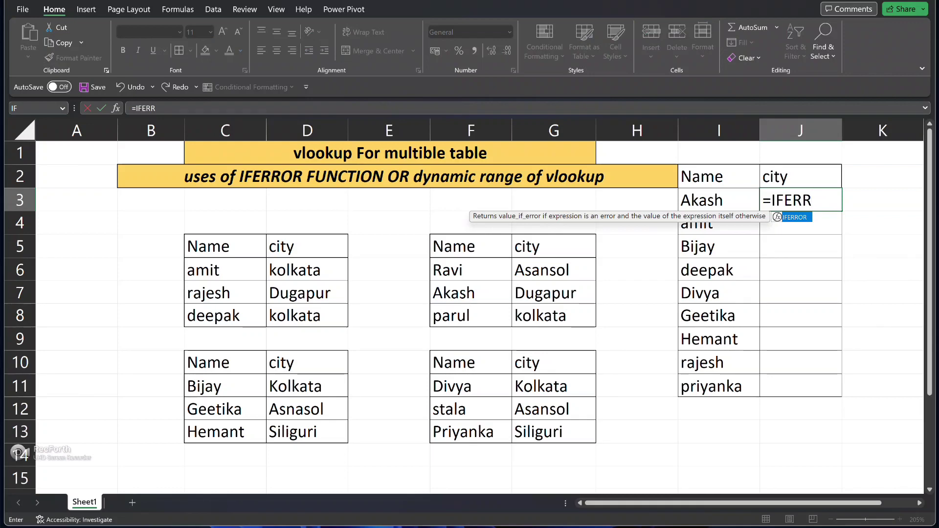
key("Tab")
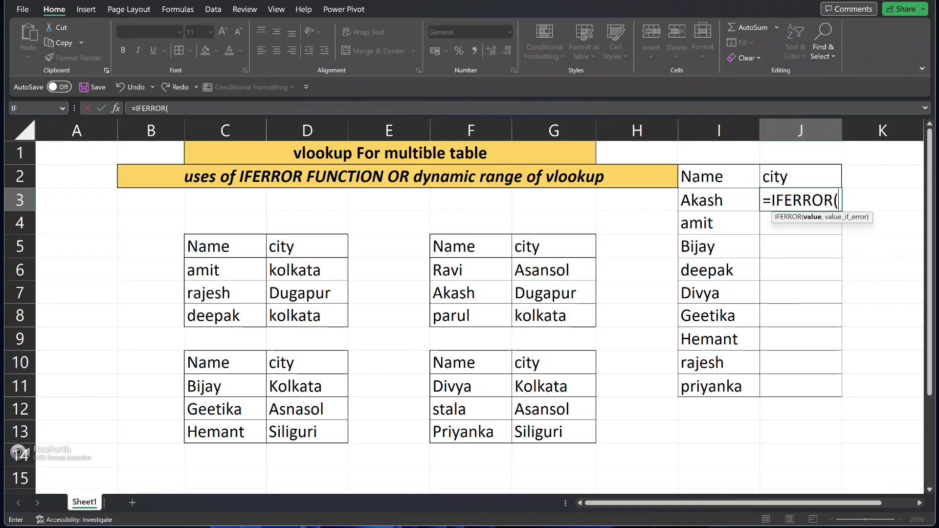
type("IFERR")
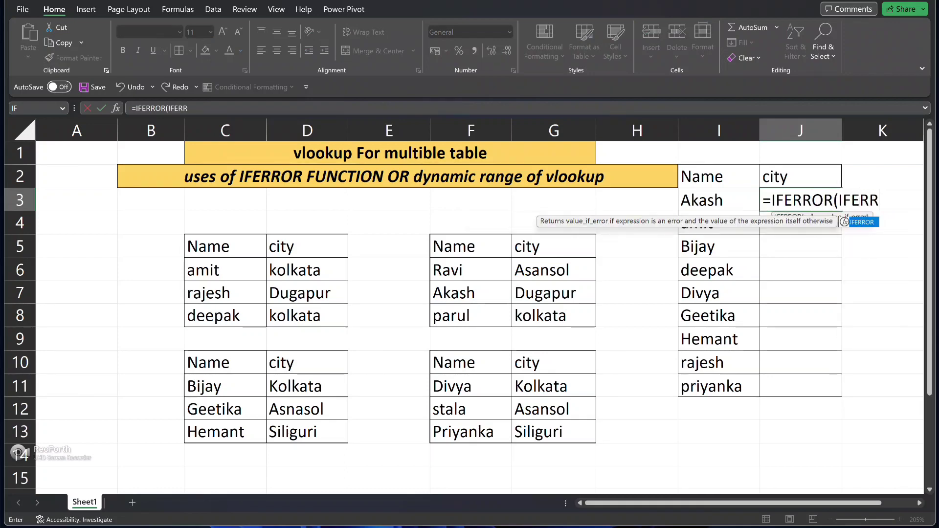
key("Tab")
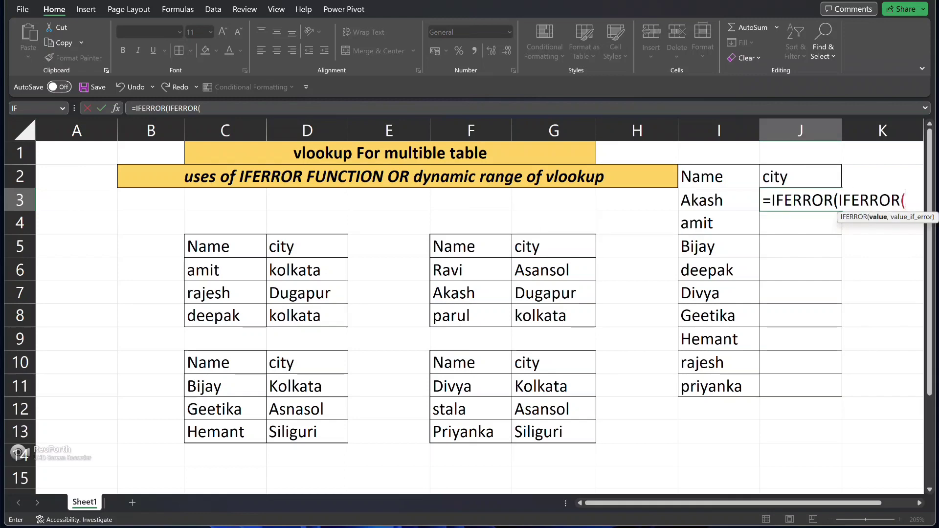
type("IFERR")
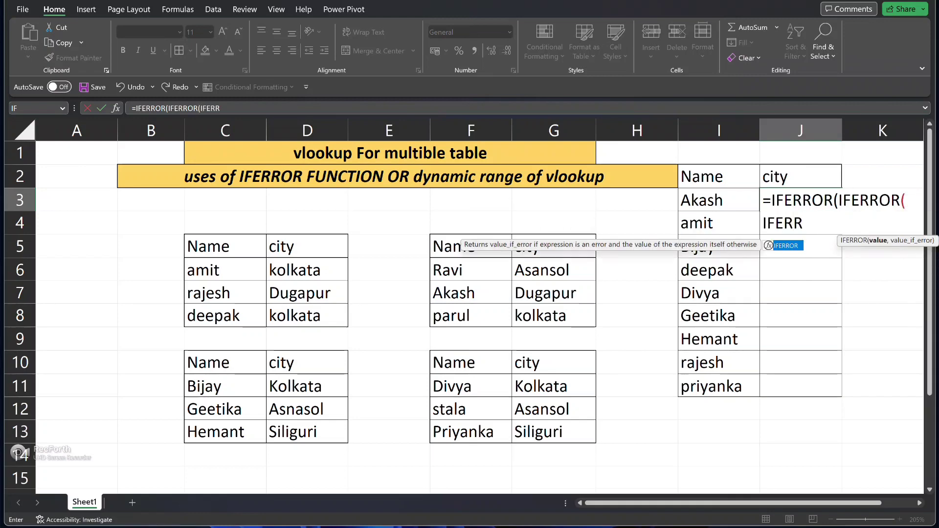
key("Tab")
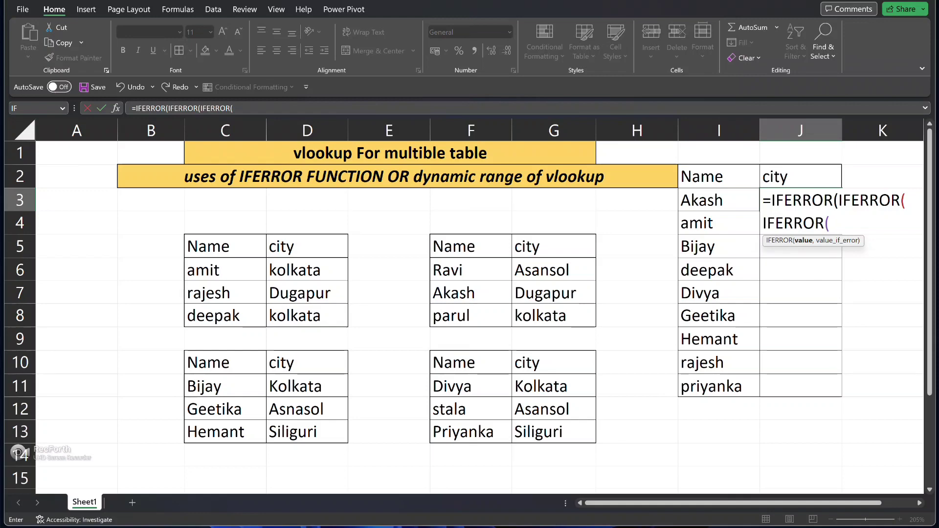
Step: Add a VLOOKUP of I3 in the absolute range $C$5:$D$8 as the innermost IFERROR's value, with column 2 and match type 0
type("VLOO")
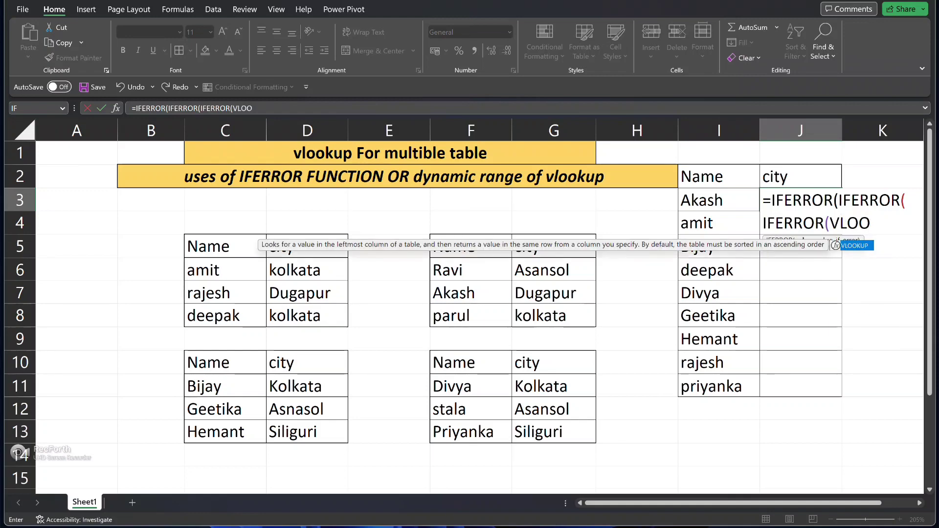
key("Tab")
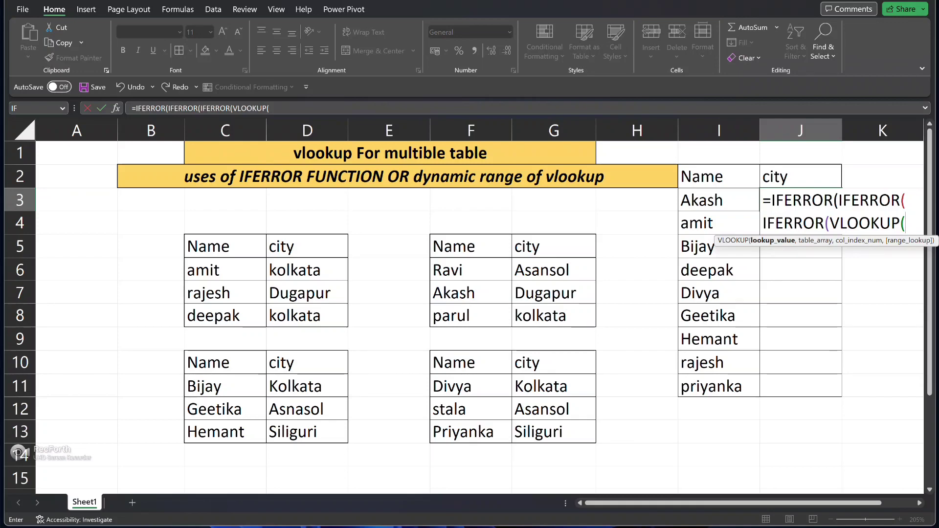
key("Left")
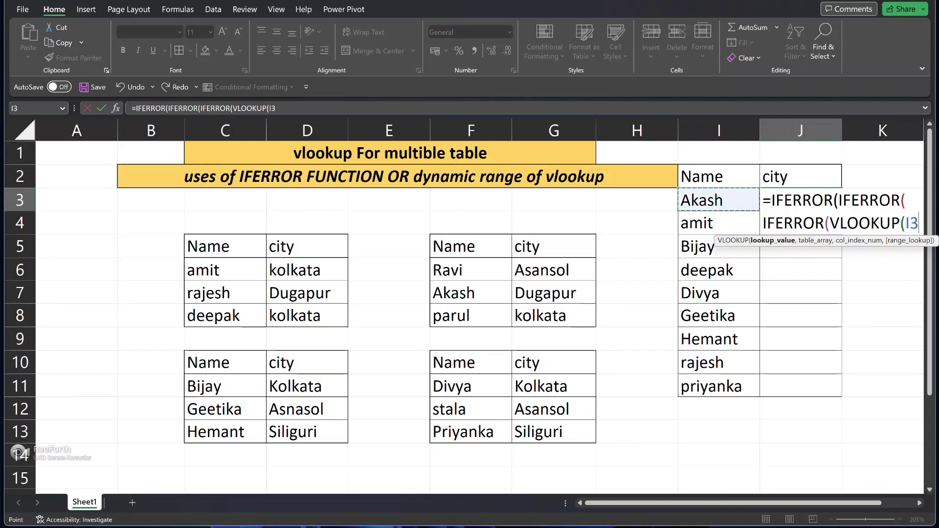
type(",")
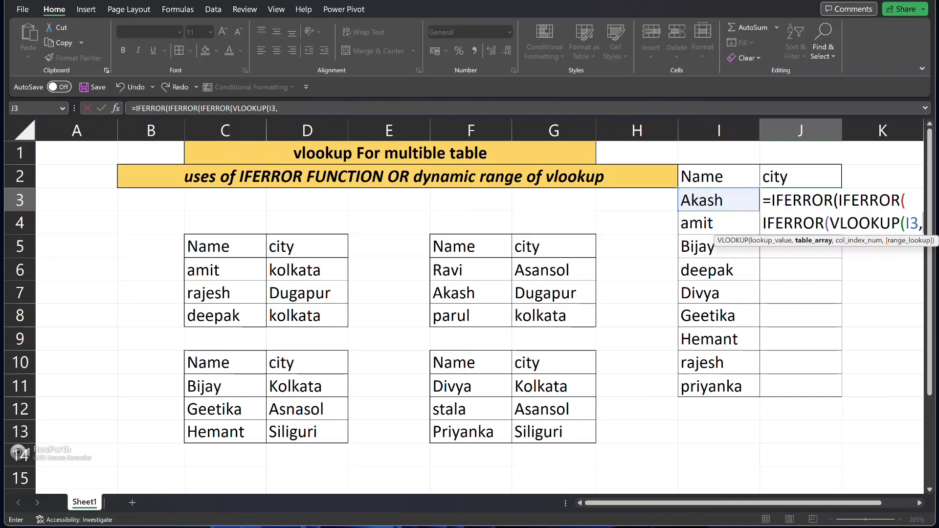
left_click_drag(226, 247, 308, 316)
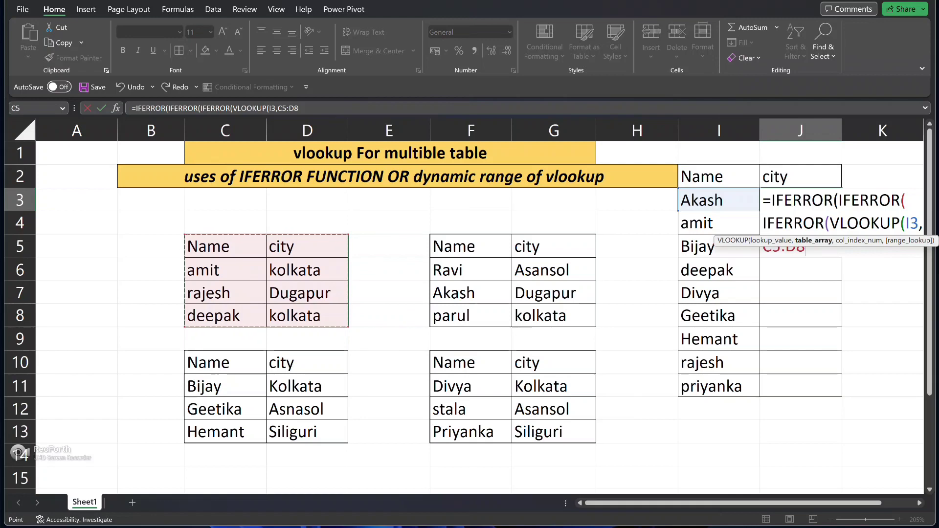
key("F4")
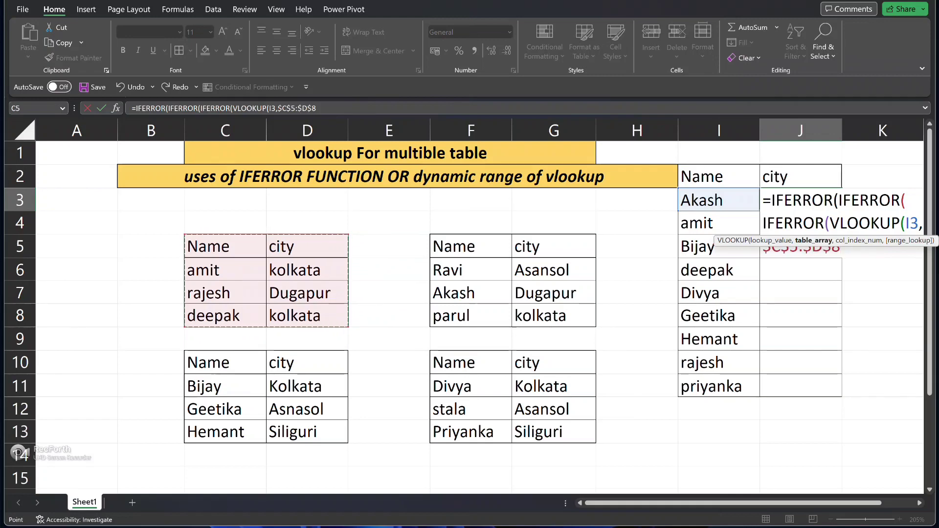
type(",")
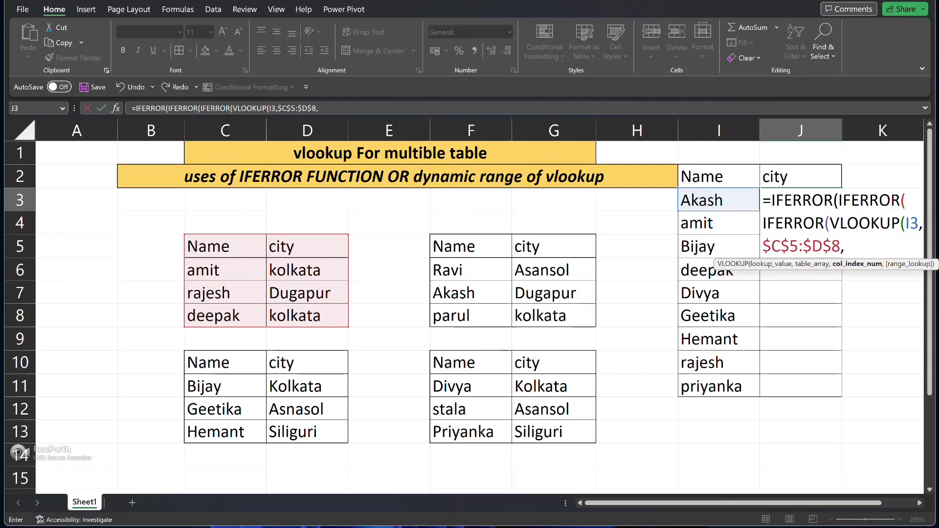
type("2")
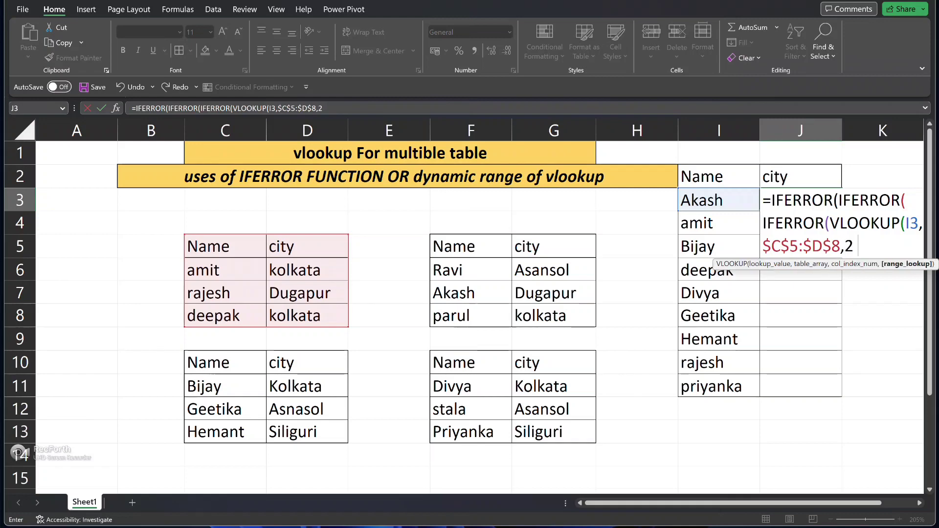
type(",0")
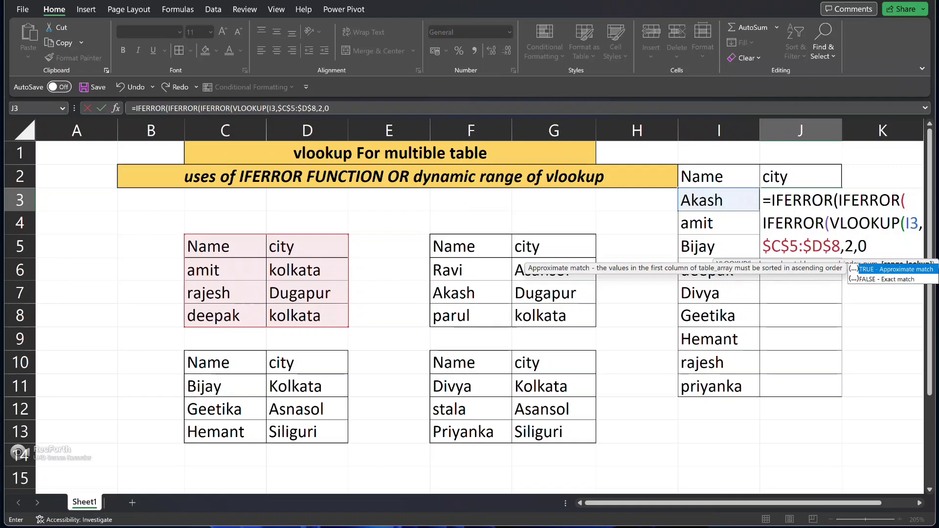
Step: Add a fallback VLOOKUP of I3 in $F$5:$G$8 with column 2 and match type 0, and close the innermost IFERROR
type("),VLOO")
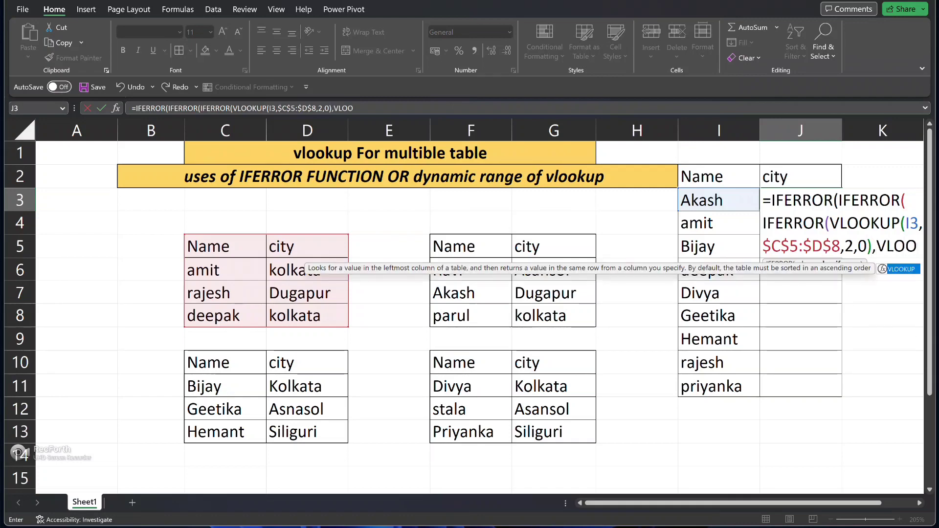
key("Tab")
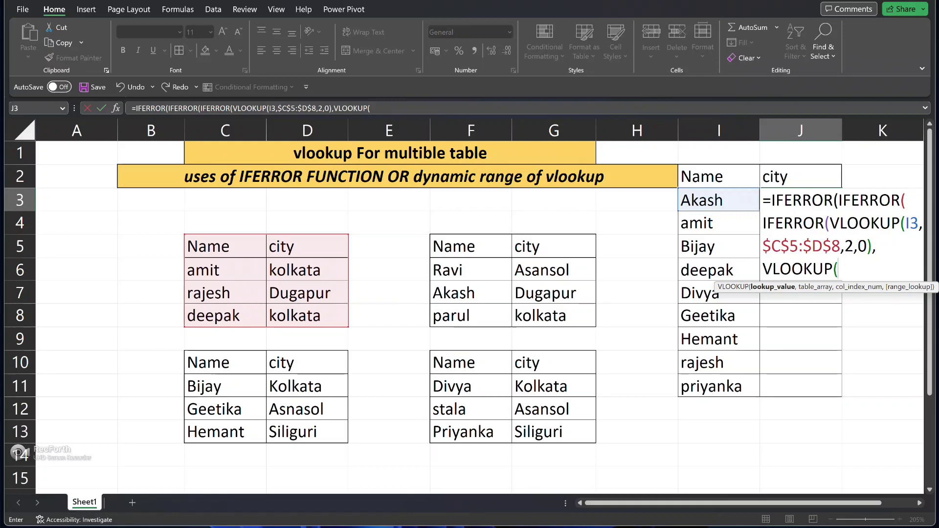
type("I3,")
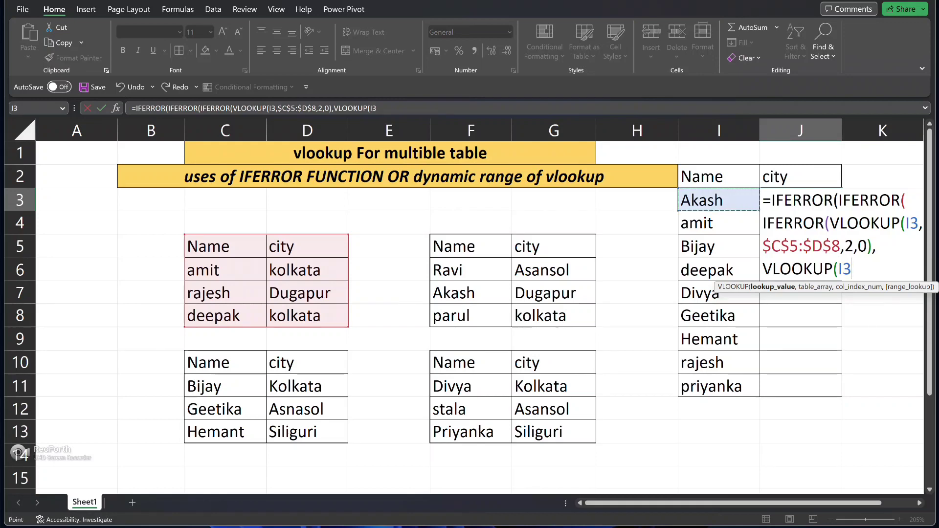
left_click_drag(452, 246, 587, 321)
key("F4")
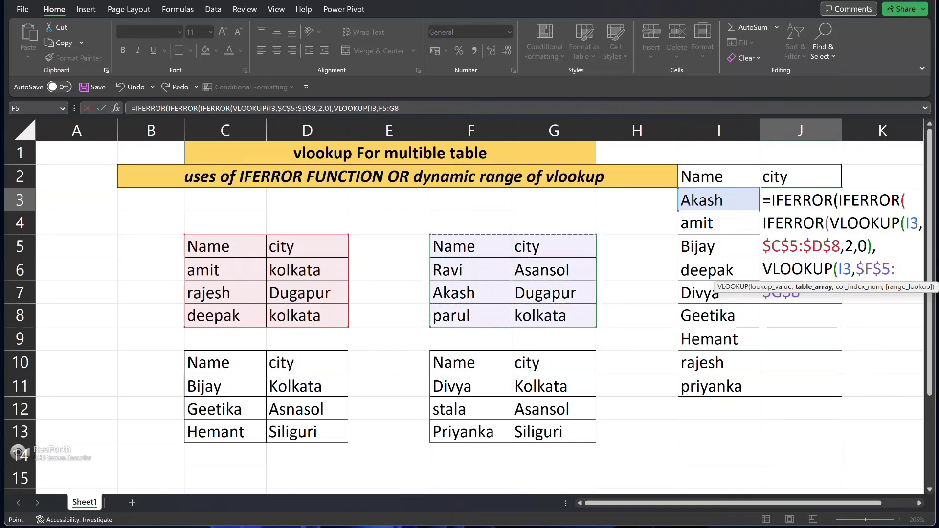
type(",2,0")
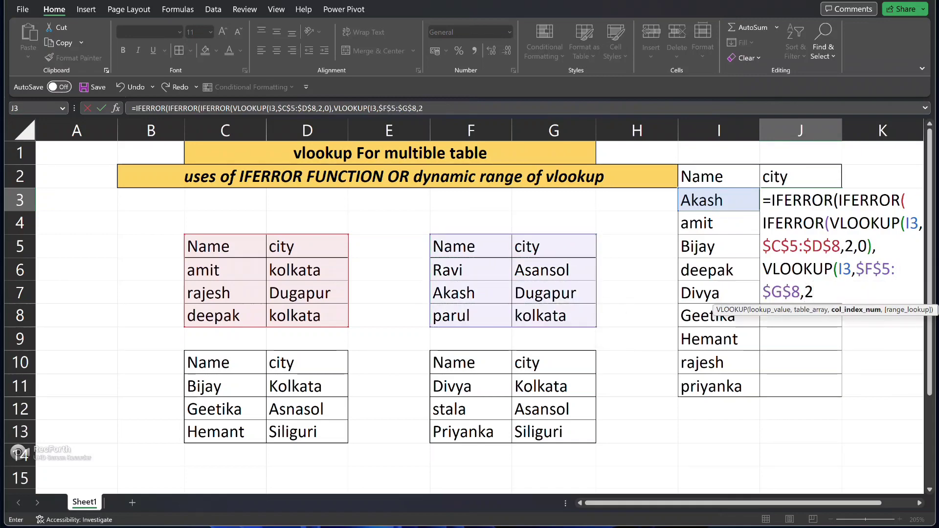
type("))")
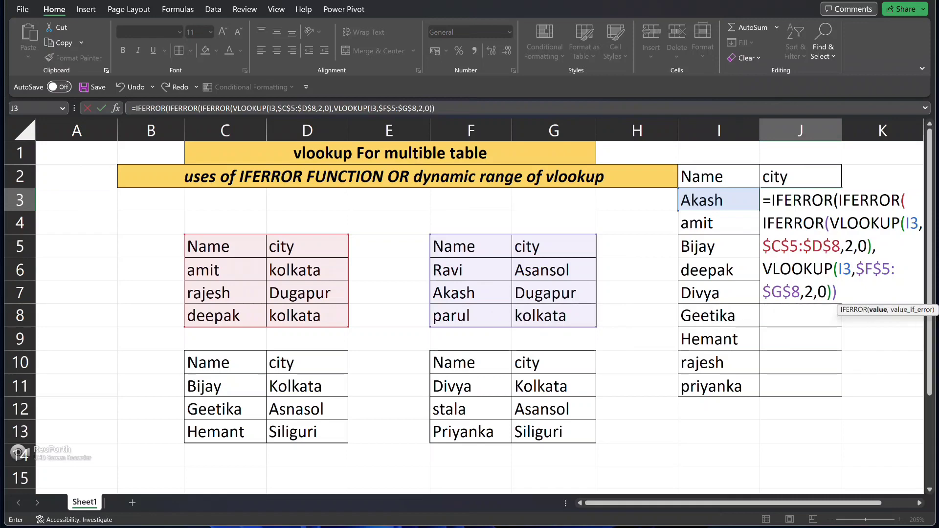
Step: Add a second fallback VLOOKUP of I3 in $C$10:$D$13 with column 2 and match type 0, and close the middle IFERROR
type(",")
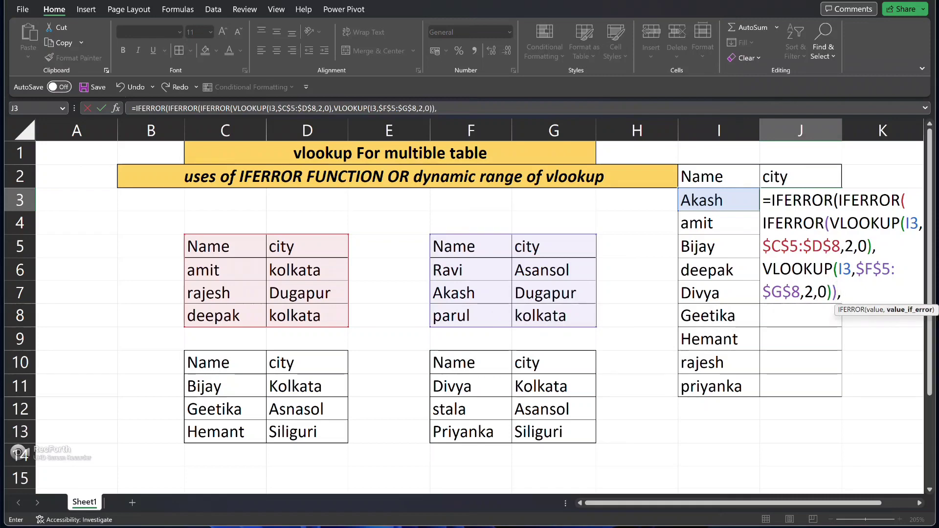
type("VLOOKU8")
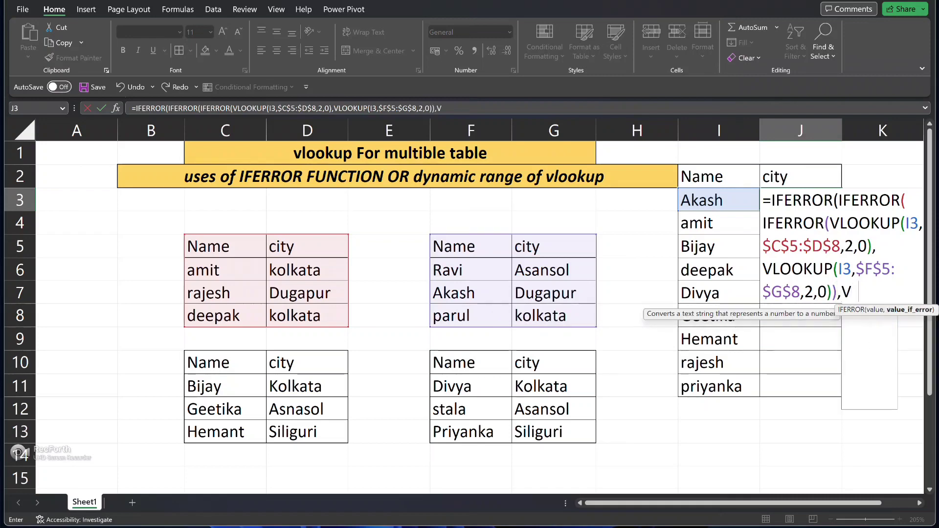
key("BackSpace")
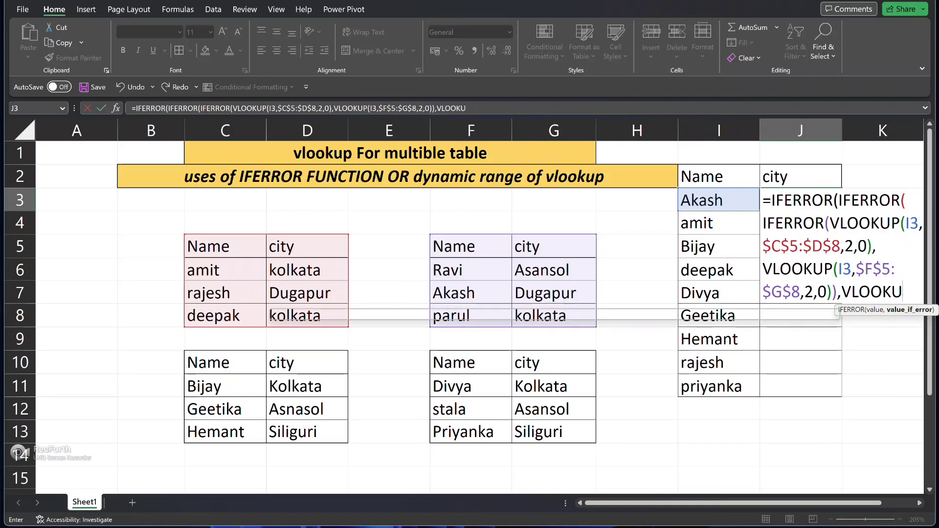
key("Tab")
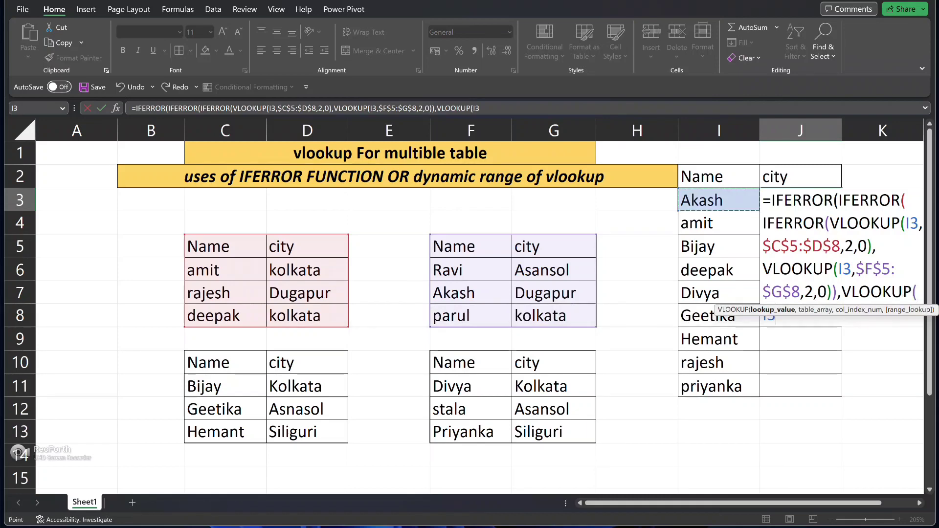
type("I3,")
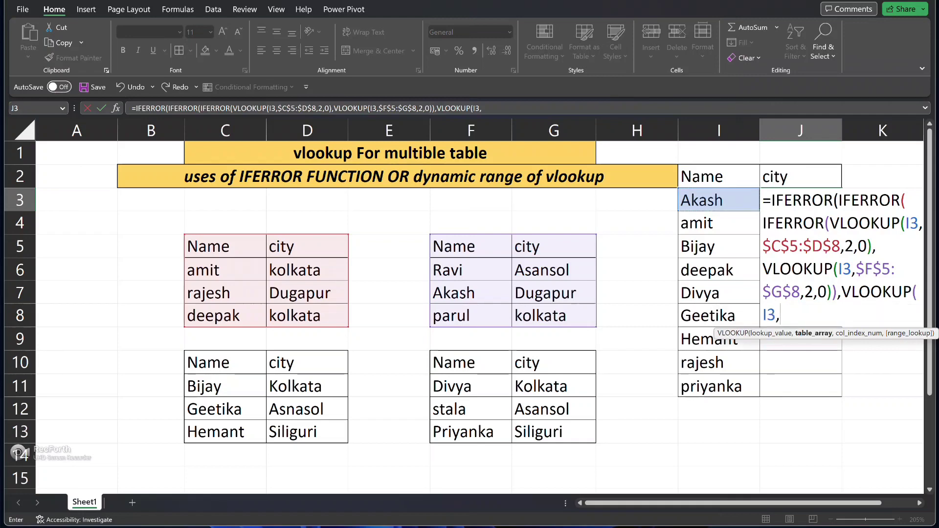
left_click_drag(220, 362, 342, 438)
key("F4")
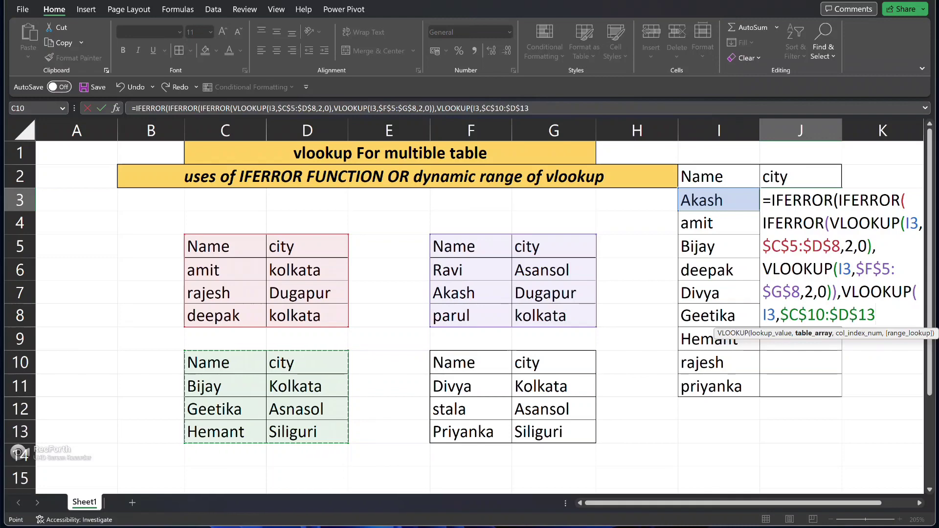
type(",2,0")
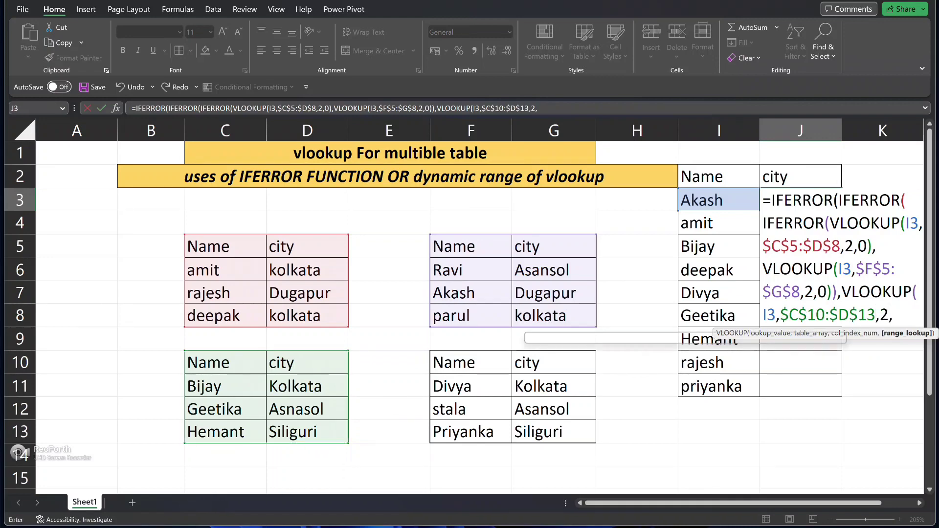
type(")),")
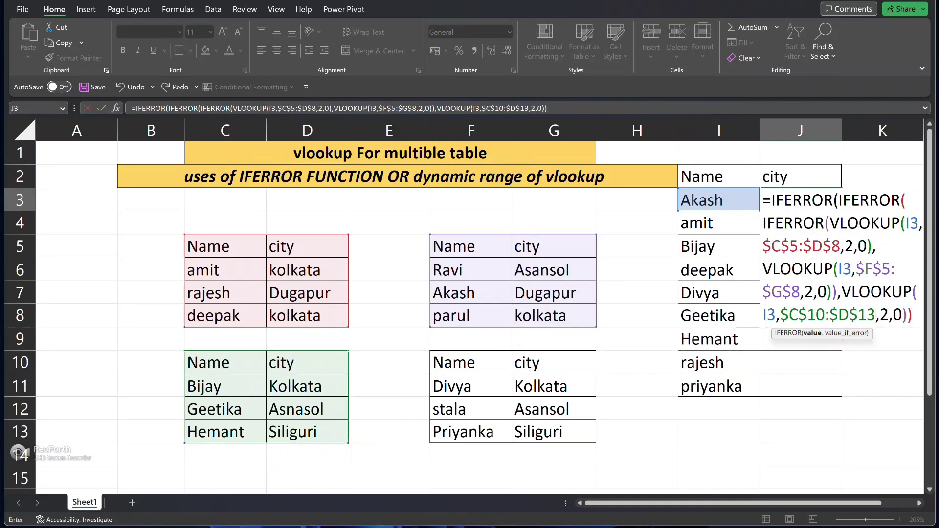
Step: Add a final fallback VLOOKUP of I3 in $F$10:$G$13 with column 2 and match type 0, close the outer IFERROR and enter the formula
type("VLOO")
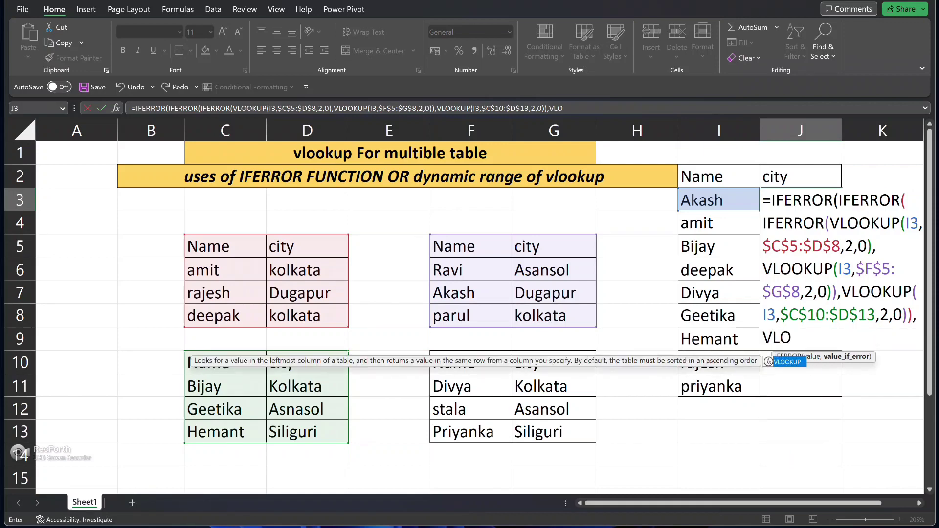
key("Tab")
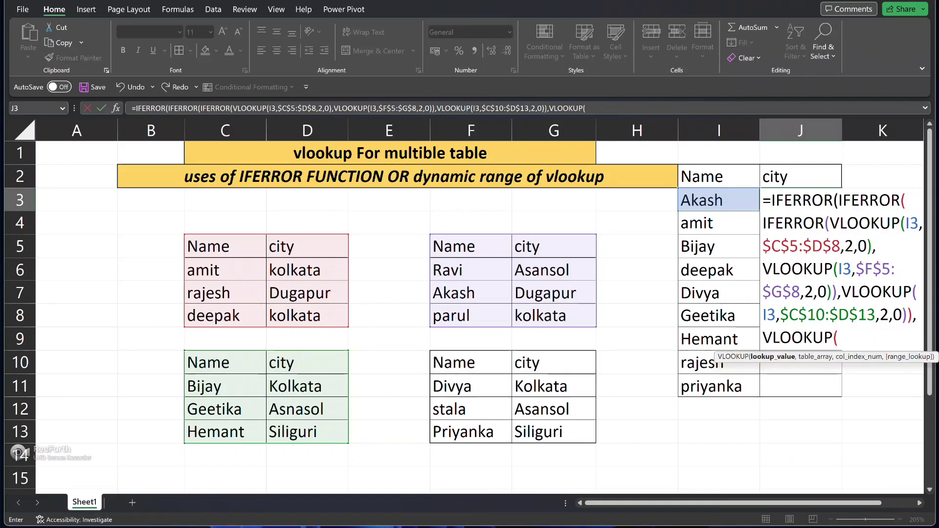
type("I3,")
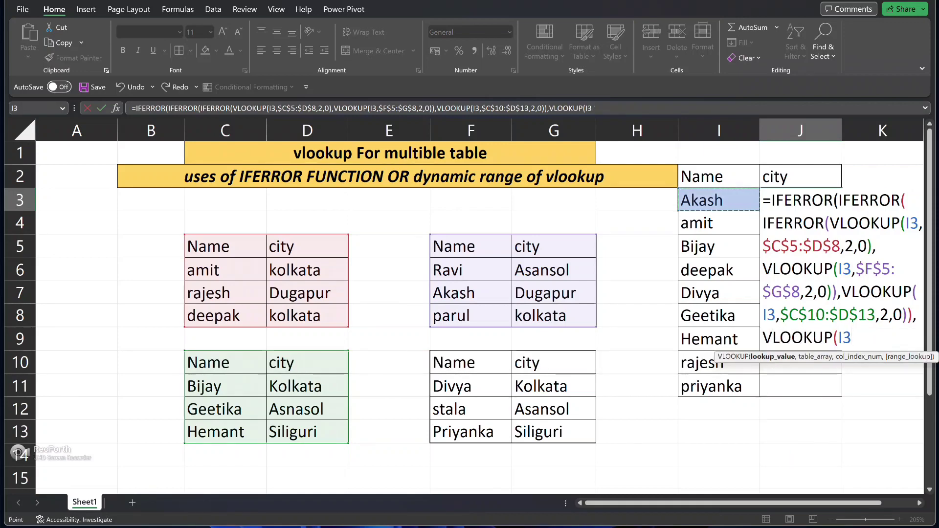
left_click_drag(469, 363, 554, 432)
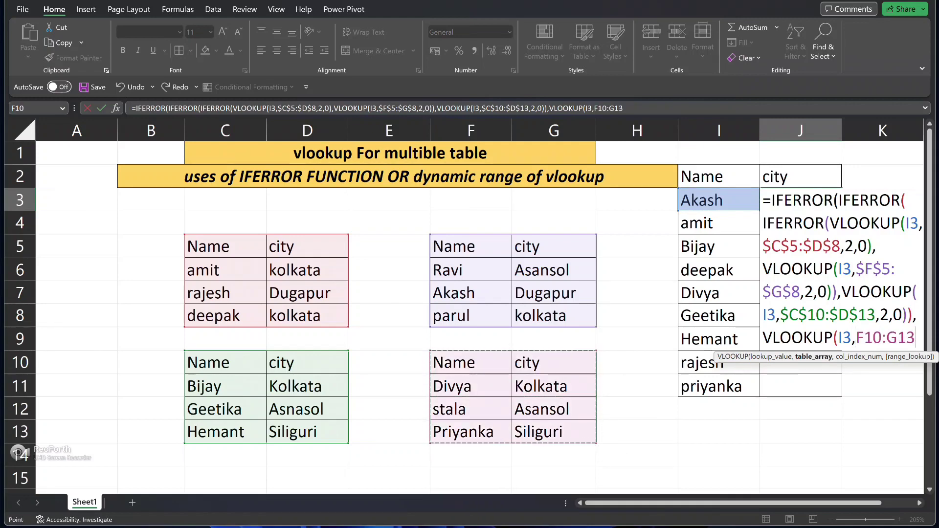
key("F4")
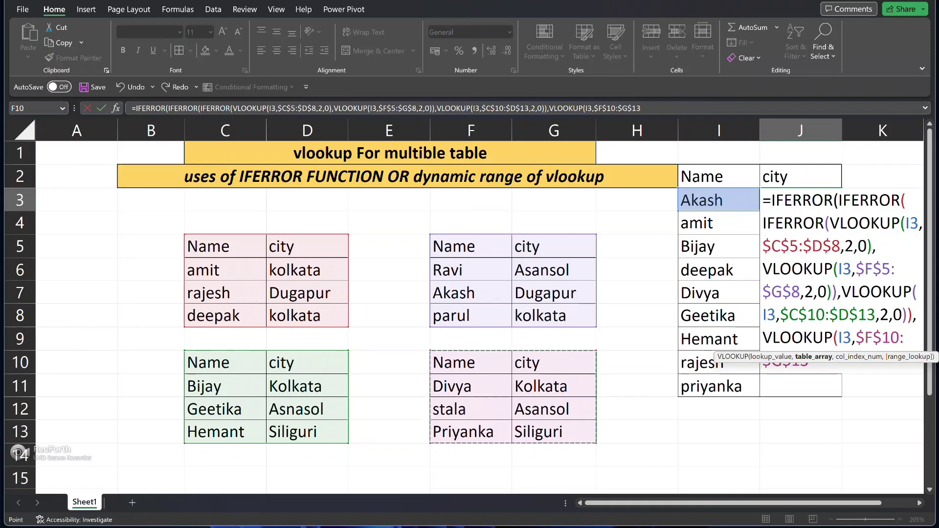
type(",2,0")
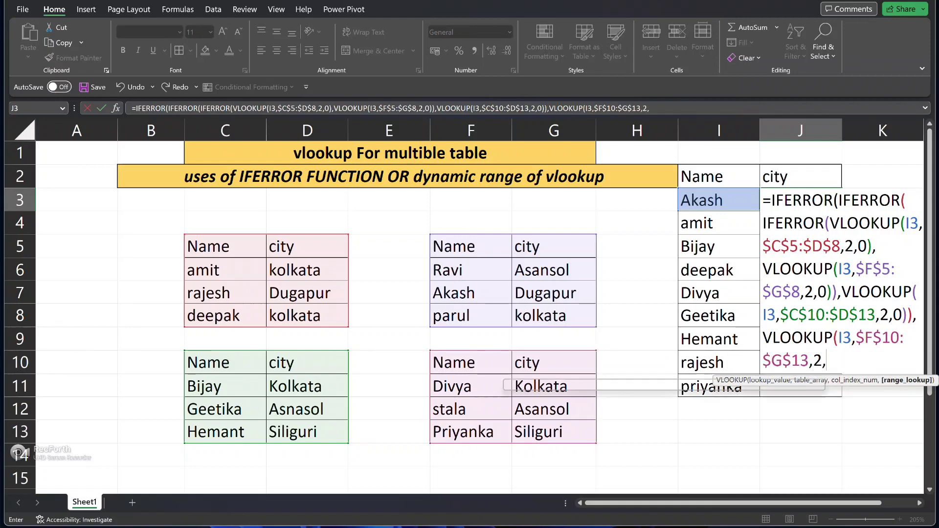
type("))")
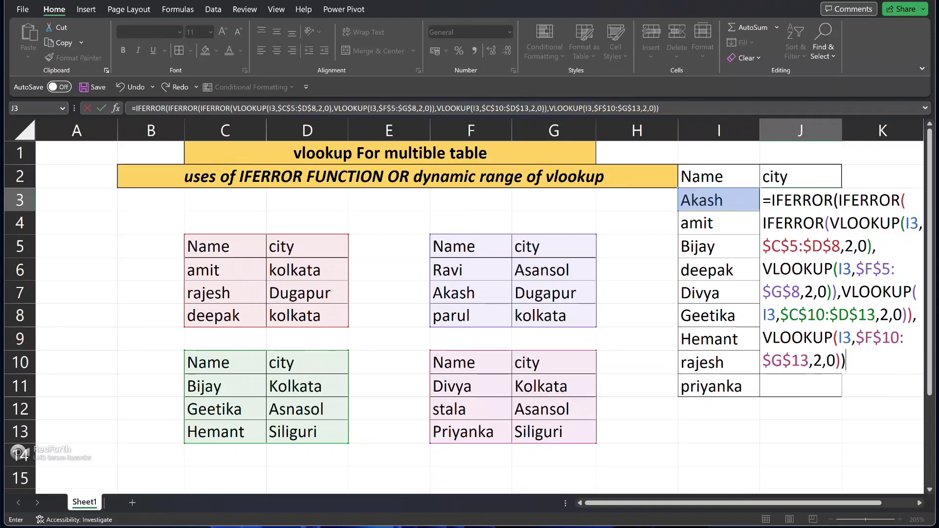
key("Return")
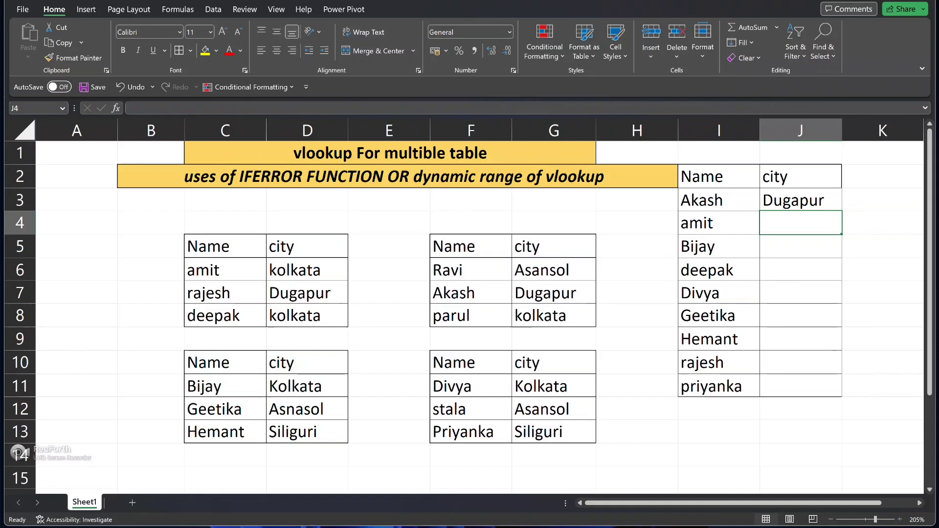
Step: Check the city returned for the name in I3 against the matching source row F7:G7
double_click(734, 201)
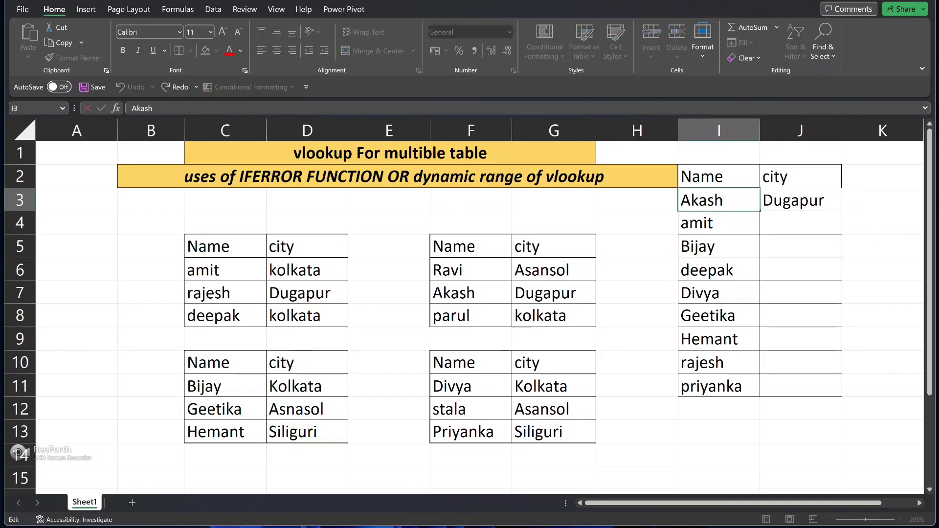
left_click(471, 293)
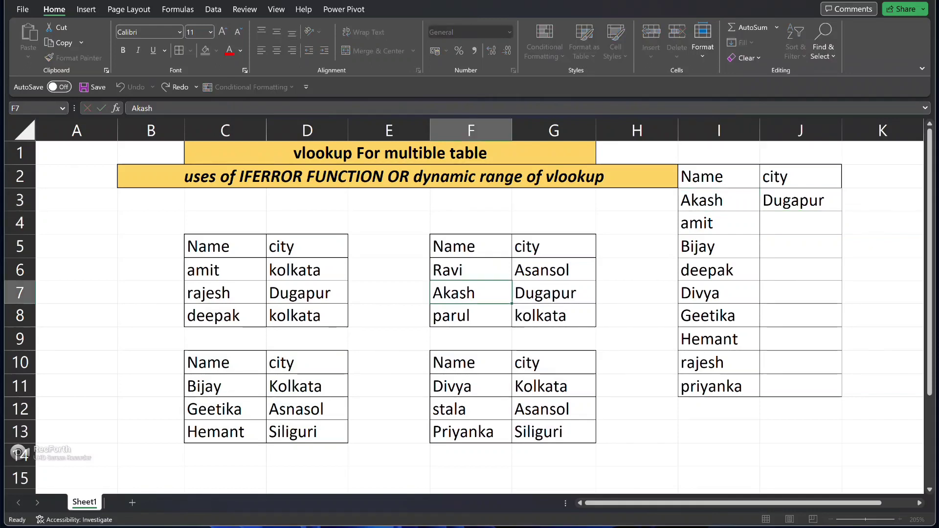
left_click(554, 293)
left_click(719, 200)
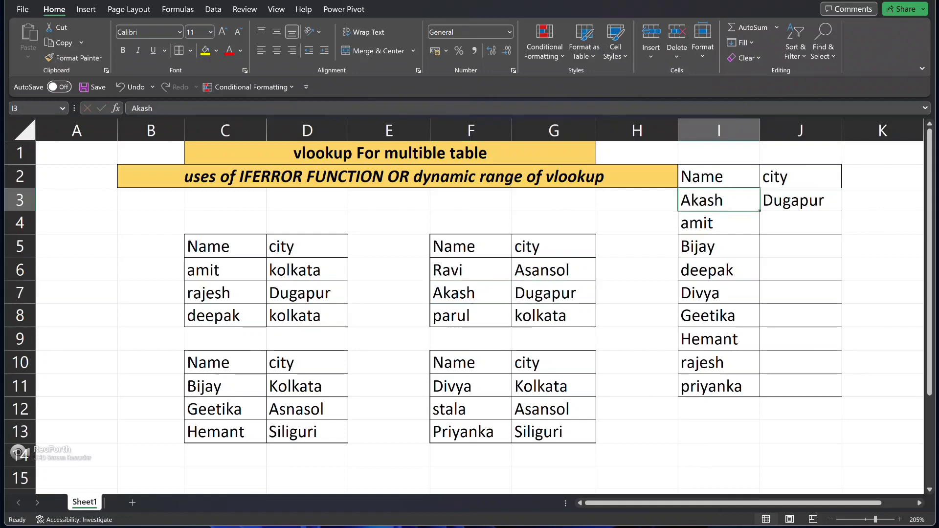
Step: Fill the J3 formula down through J13 and clear the surplus formula cells J12:J13
left_click(800, 200)
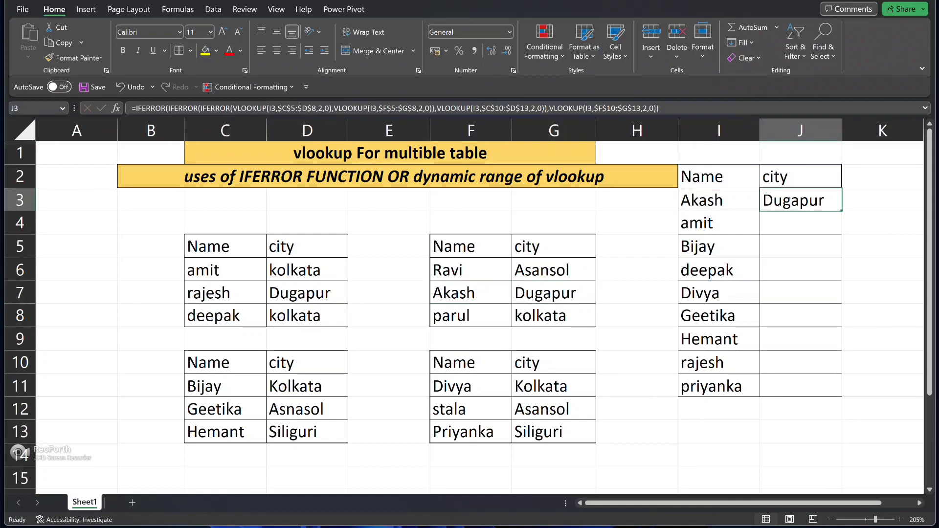
left_click_drag(842, 211, 827, 432)
left_click(719, 431)
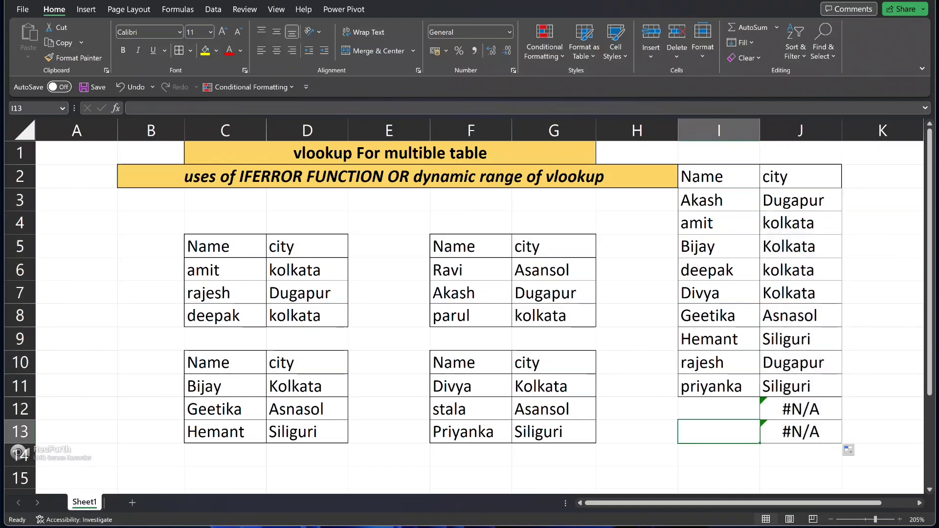
left_click_drag(801, 409, 801, 432)
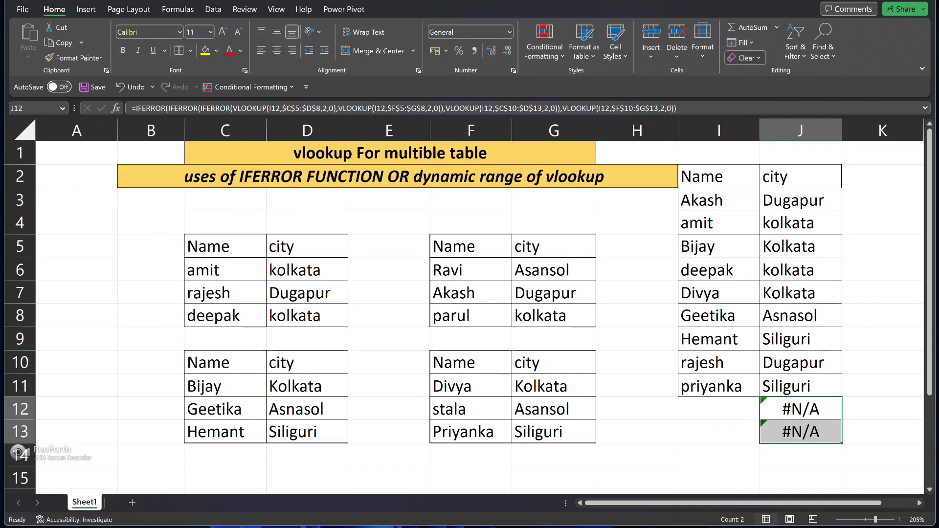
left_click(744, 58)
left_click(746, 73)
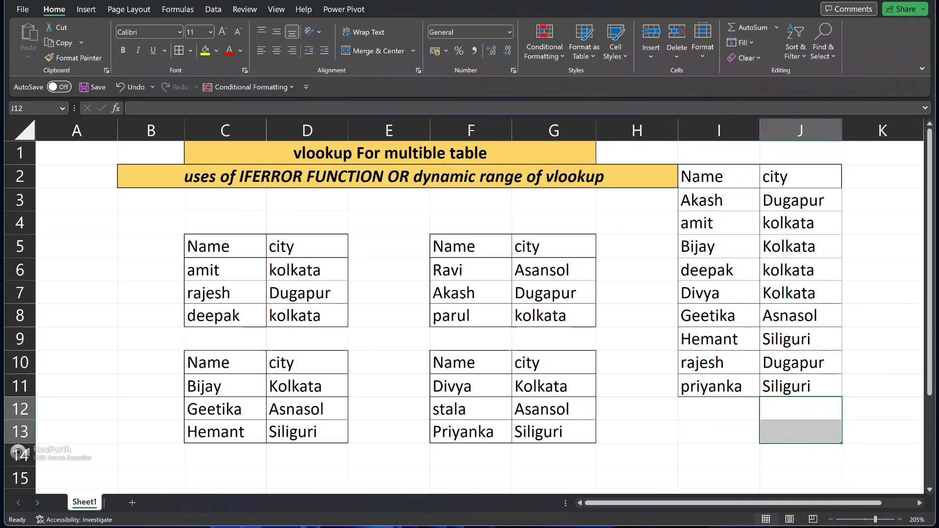
Step: Enter the name from F12 in capital letters in I12 below the lookup list
left_click(718, 409)
left_click(719, 432)
left_click(718, 409)
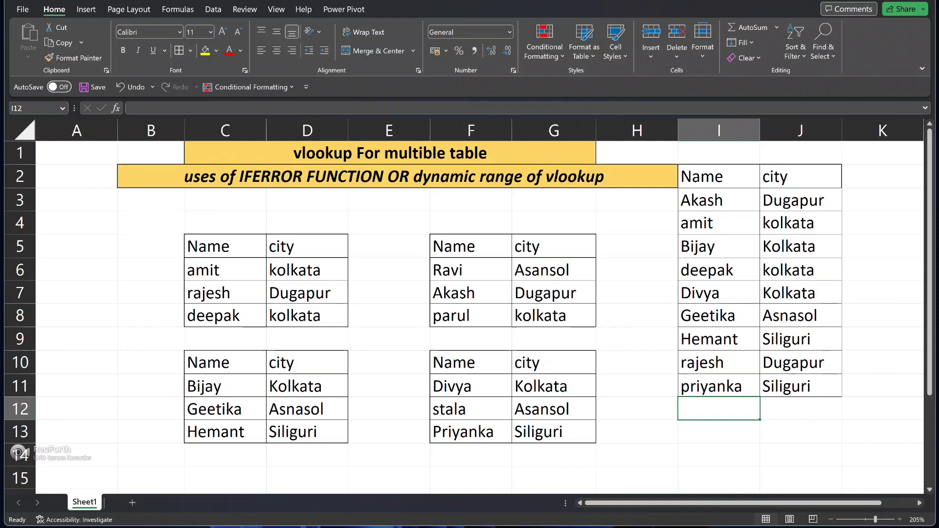
type("STALA")
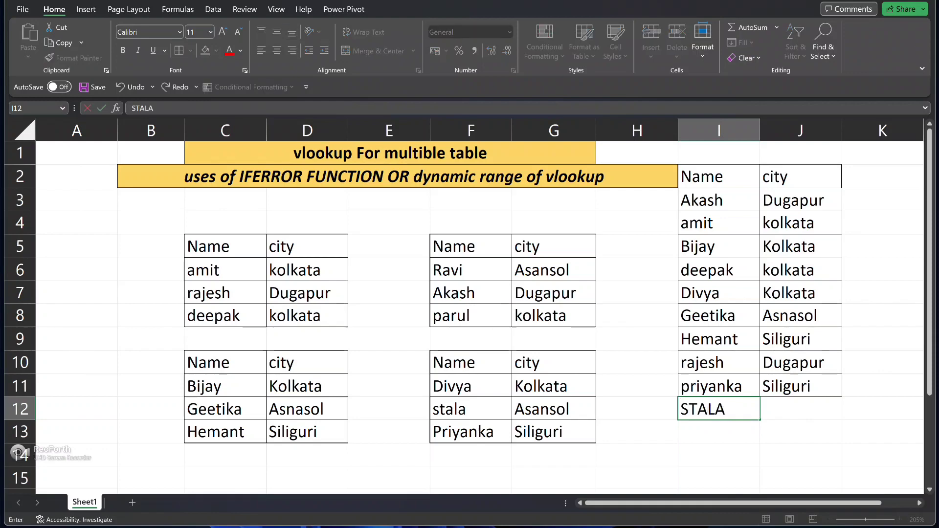
key("Return")
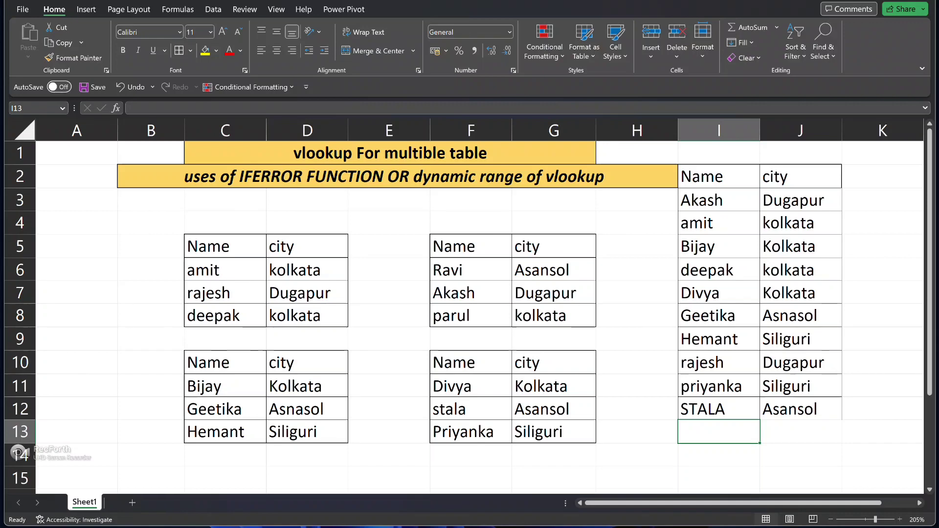
Step: Check the city returned in J12 against the matching source row F12:G12
left_click(471, 409)
left_click(554, 409)
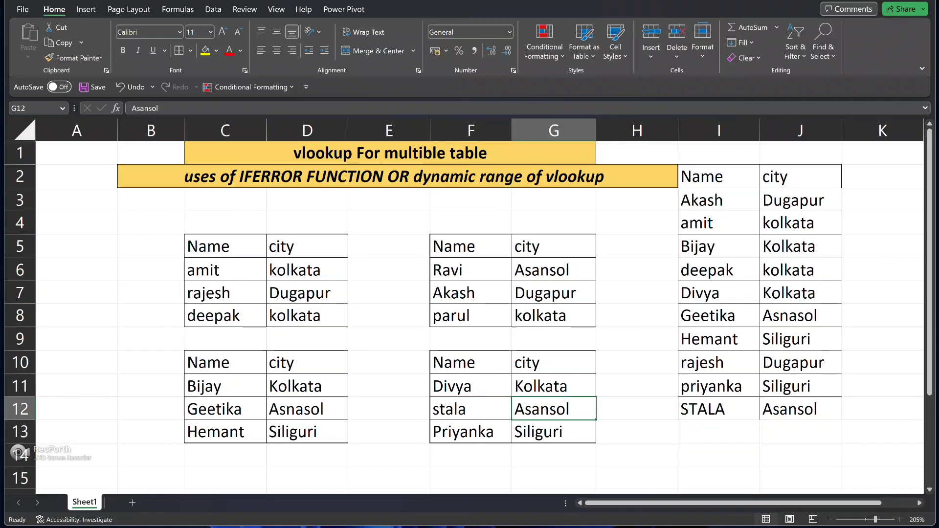
left_click(719, 409)
left_click(801, 409)
Step: Enter the name from F8 in capital letters in I13 as another lookup name
left_click(719, 432)
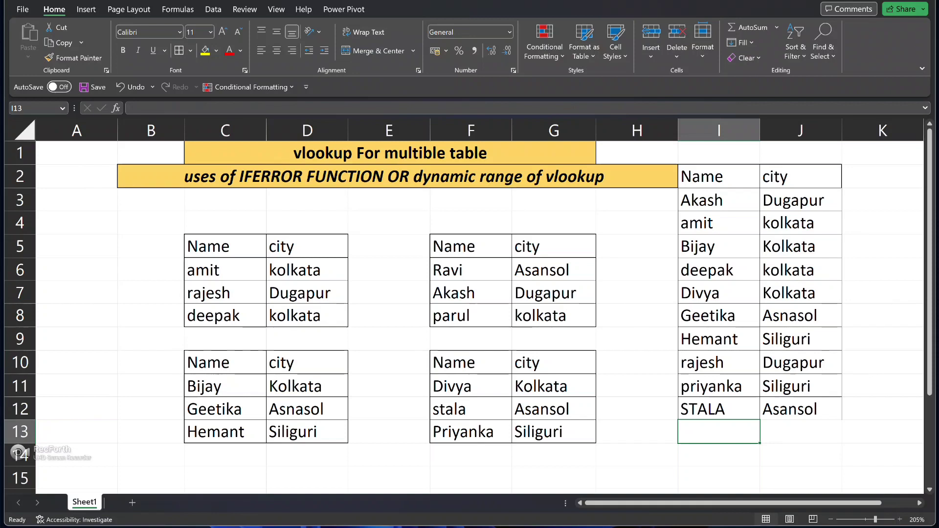
type("PARUL")
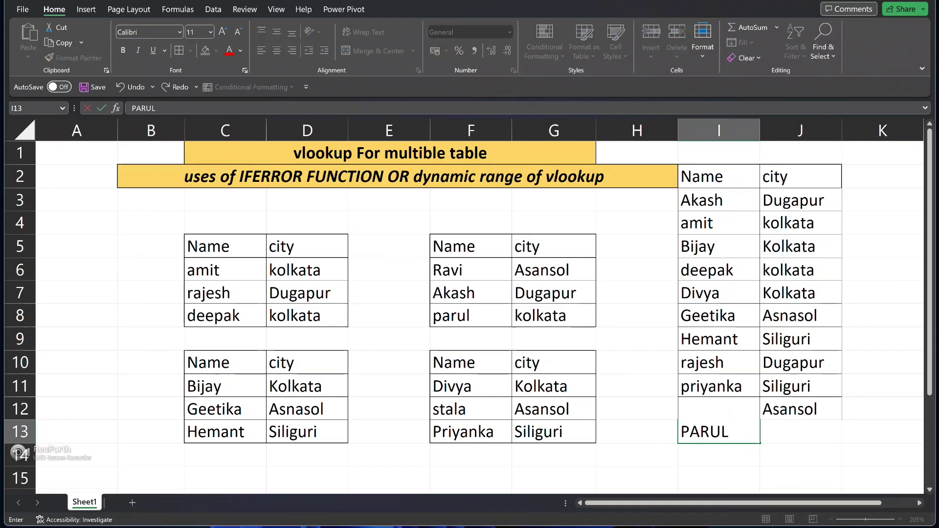
key("Return")
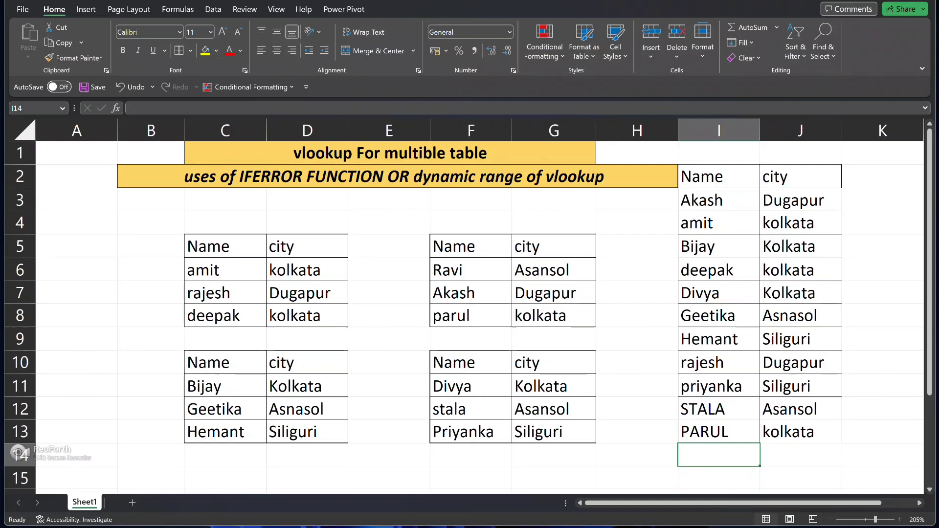
Step: Add a row below the C10:D13 table with a new person's name in C14 and the city AYODHYA in D14
left_click(225, 455)
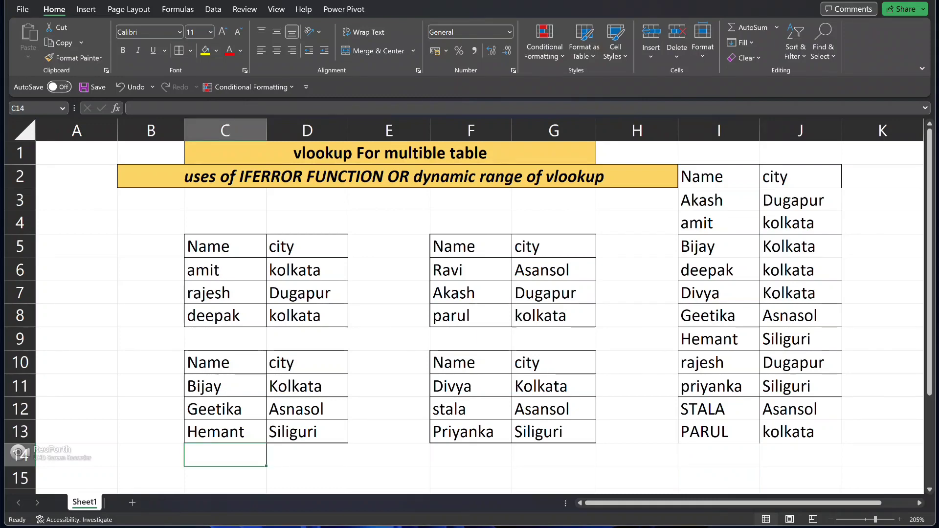
type("RAM")
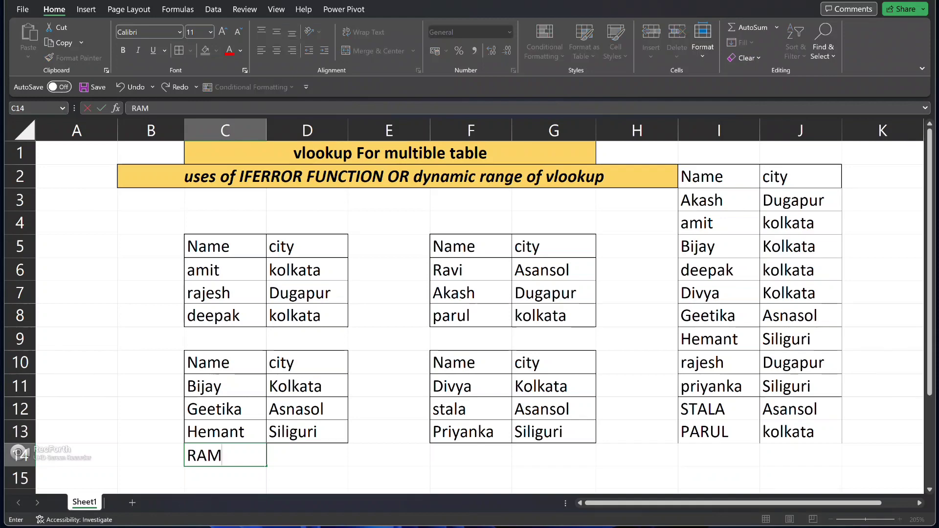
key("Tab")
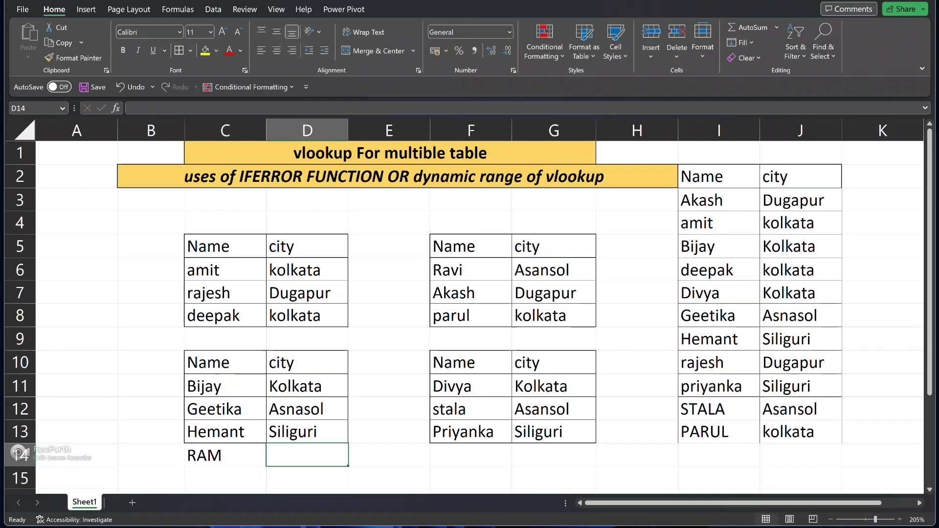
type("A")
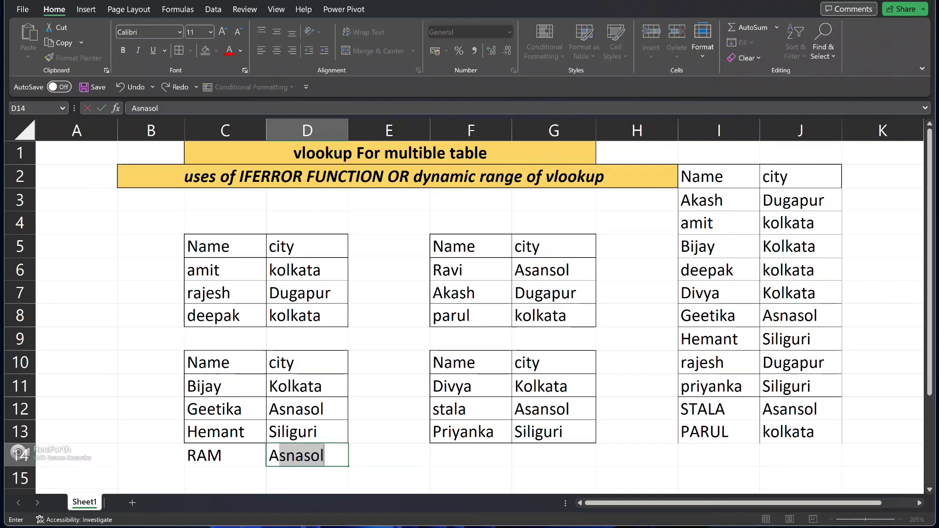
type("YODHYA")
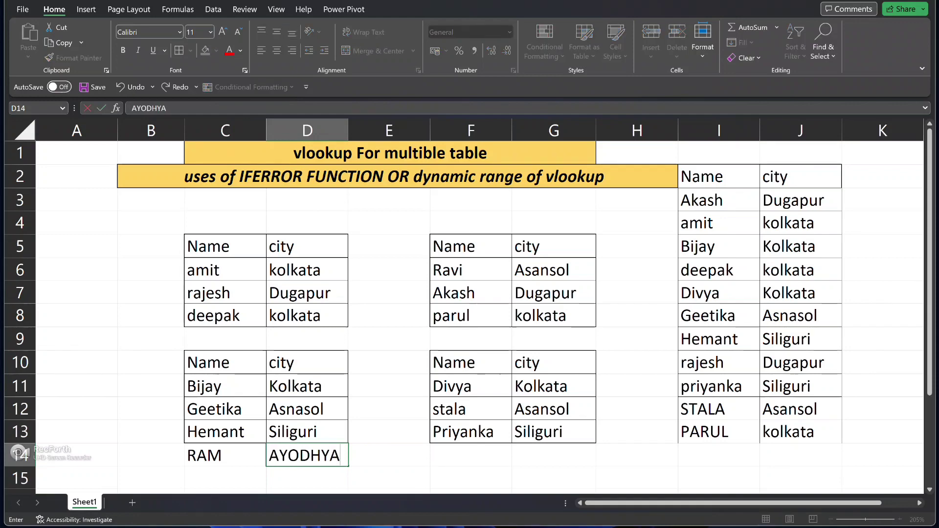
key("Return")
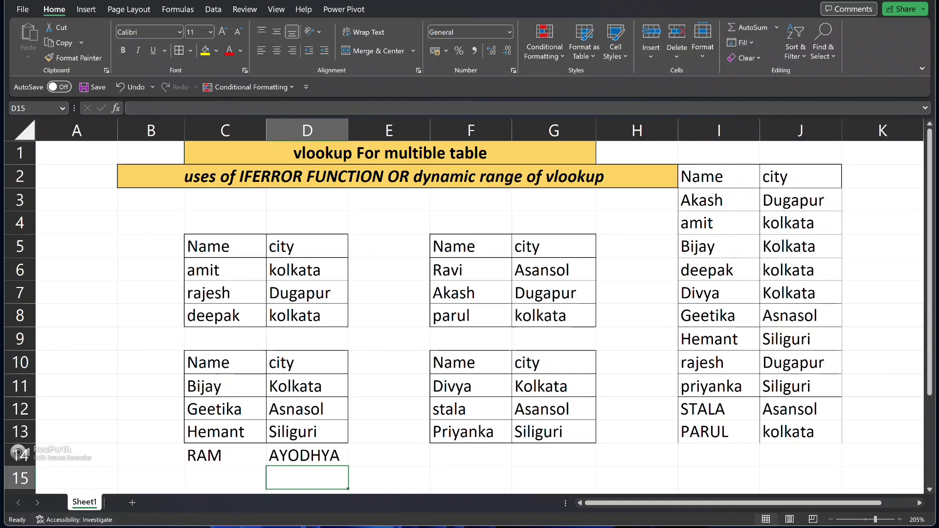
Step: Try looking up the newly added person by entering the name from C14 in I14
left_click(719, 455)
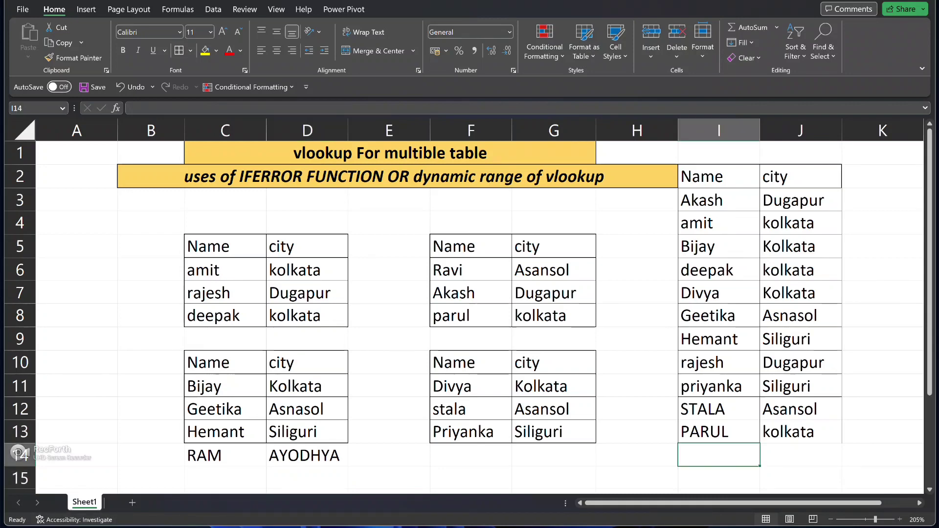
type("RAM")
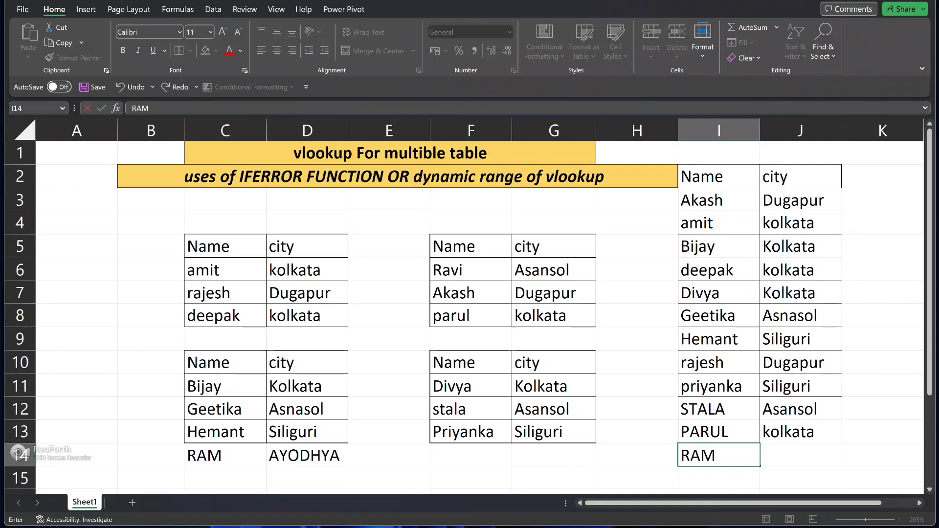
key("Return")
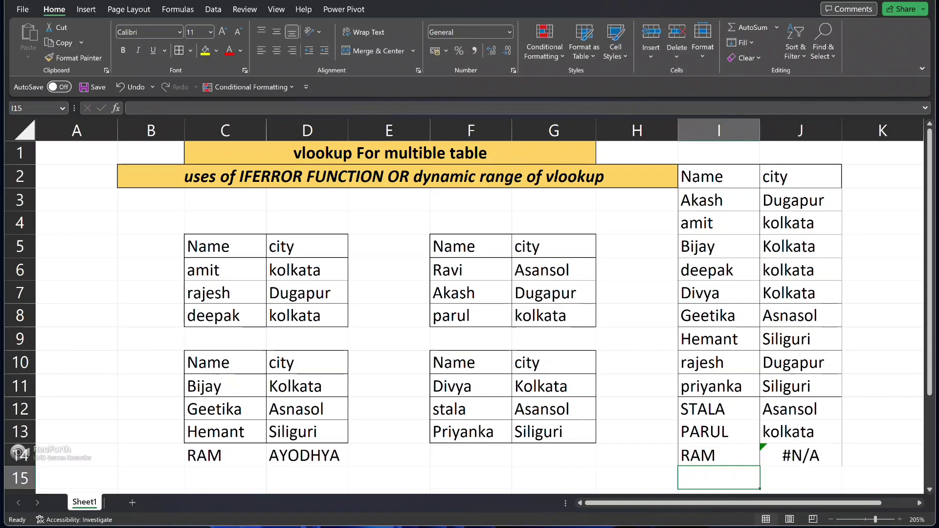
Step: Delete the formula in J14 and the test name in I14
left_click(801, 455)
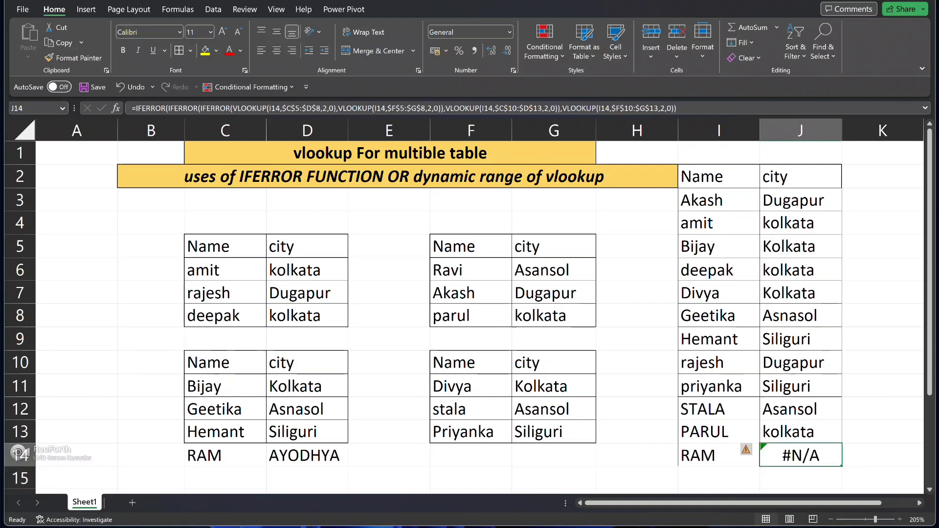
key("Delete")
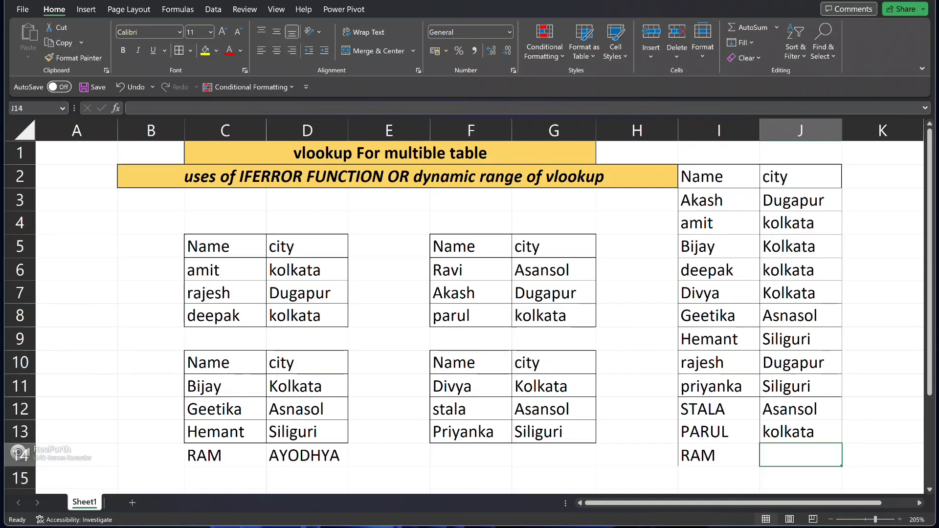
left_click(719, 456)
key("Delete")
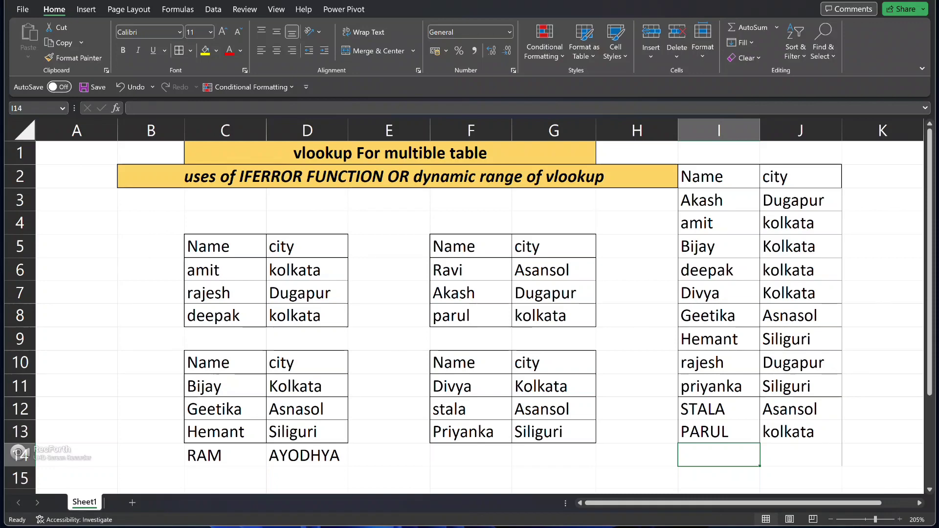
Step: Clear the added name and city from C14:D14 below the second table in columns C and D
left_click_drag(225, 456, 308, 455)
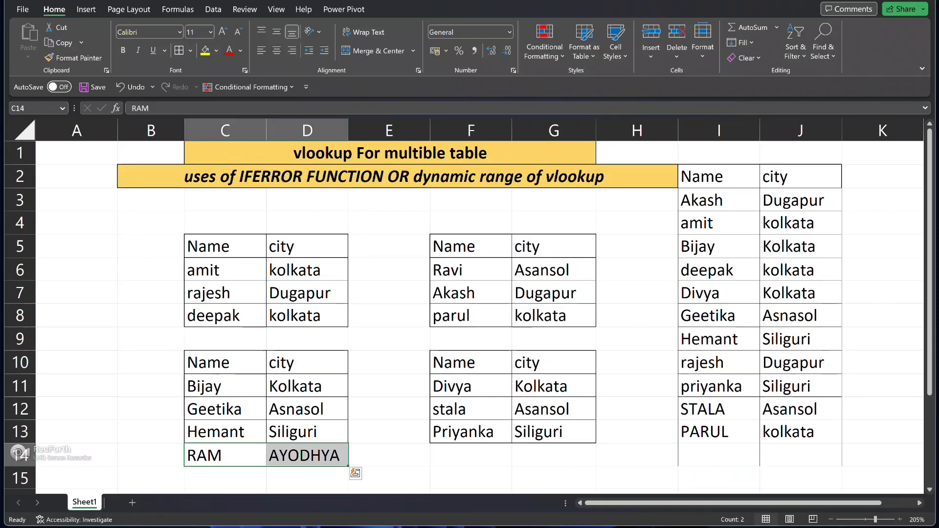
key("Delete")
left_click(471, 432)
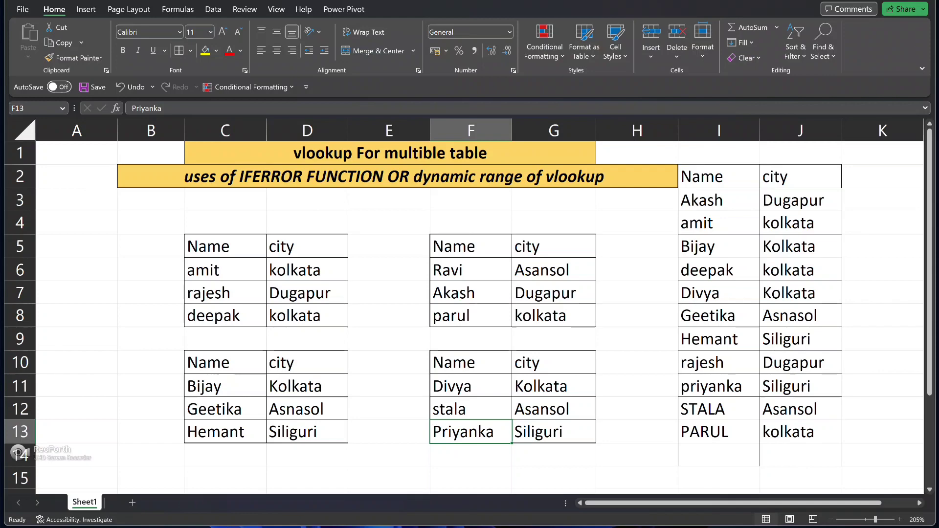
Step: Convert the range C10:D13 into an Excel table with headers
left_click_drag(225, 362, 307, 432)
key("ctrl+t")
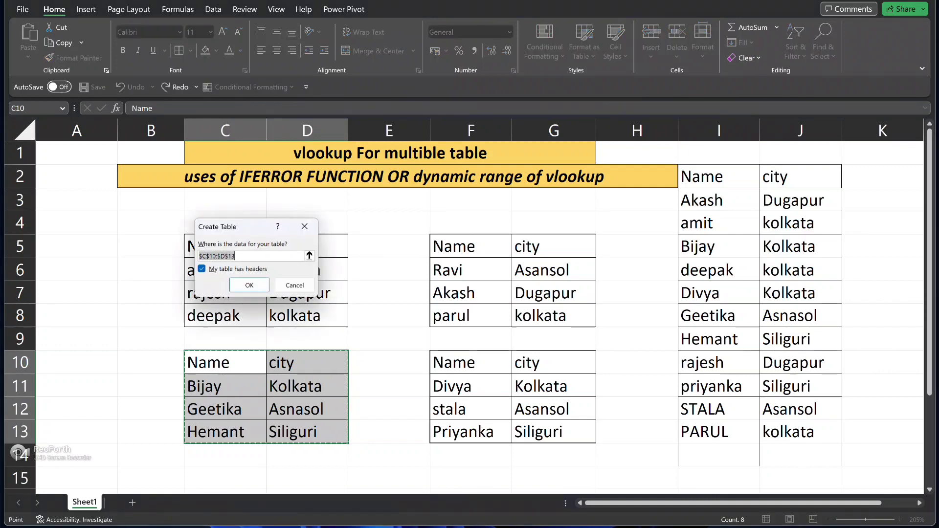
key("Return")
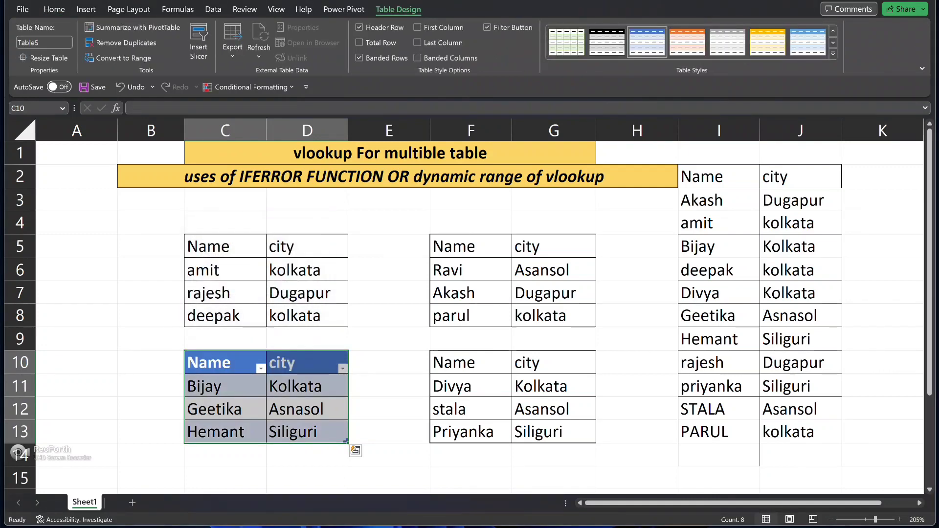
left_click(307, 387)
Step: Extend the new table with a row holding the person's name in C14 and the city AYODHYA in D14
left_click(225, 456)
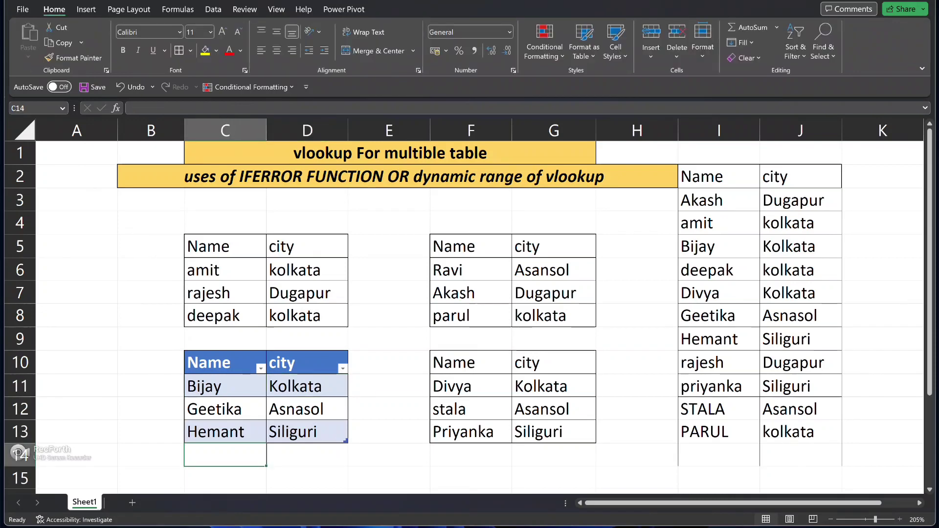
type("RAM")
key("Tab")
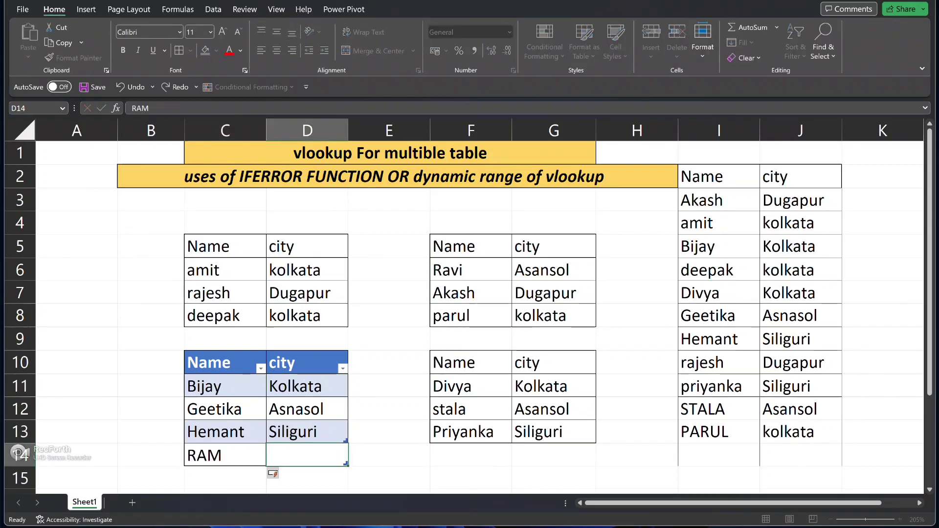
type("AYO")
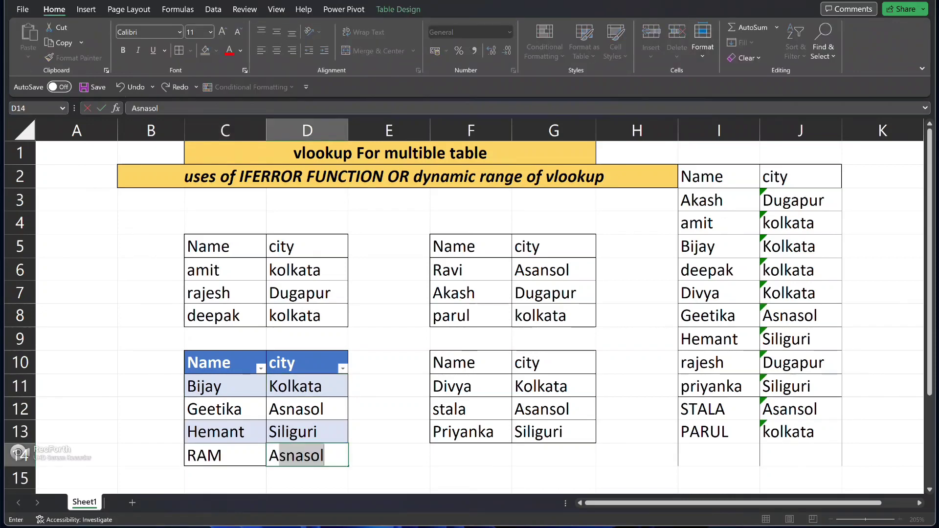
type("DHYA")
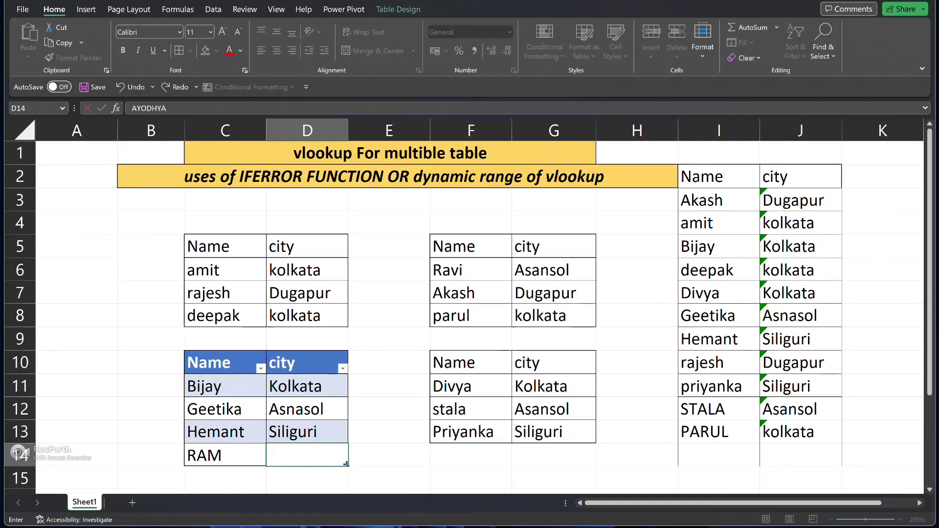
key("Return")
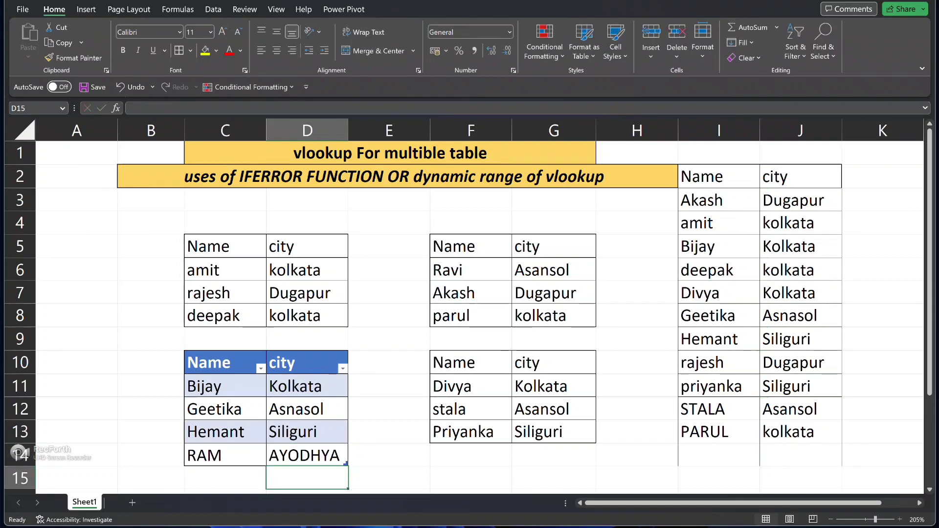
Step: Enter the name from C14 in I14 to look up its city
left_click(719, 455)
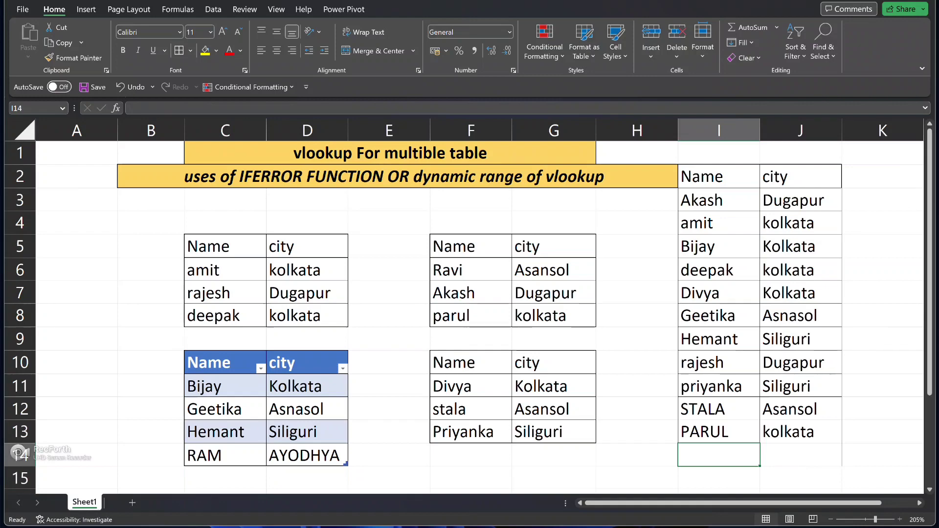
type("RAM")
key("Return")
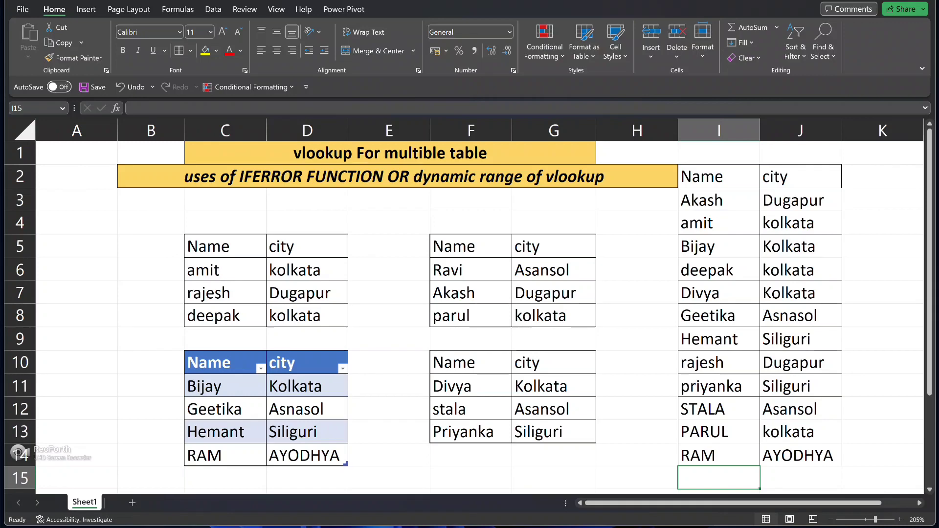
Step: Enter the closing note "THANX FOR" in A5 and "SIMPEX MINDS" in A6
left_click(77, 246)
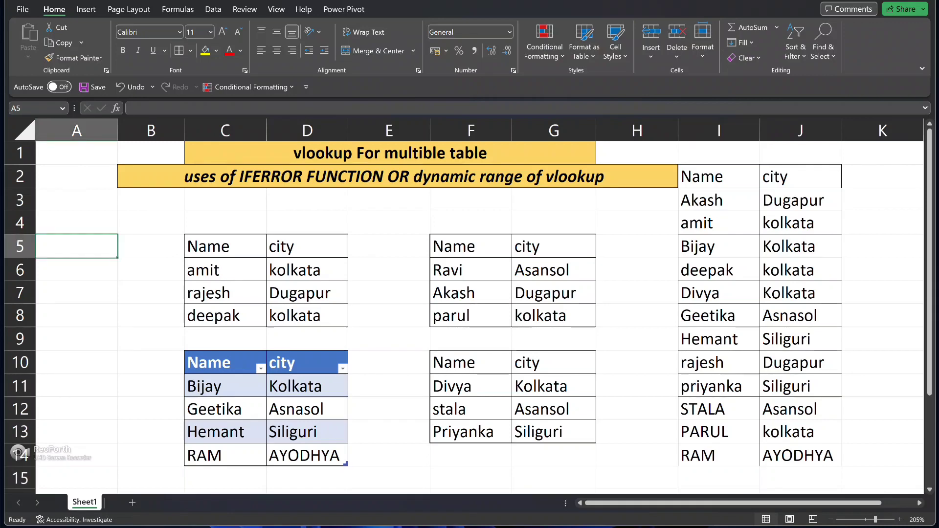
type("THAN")
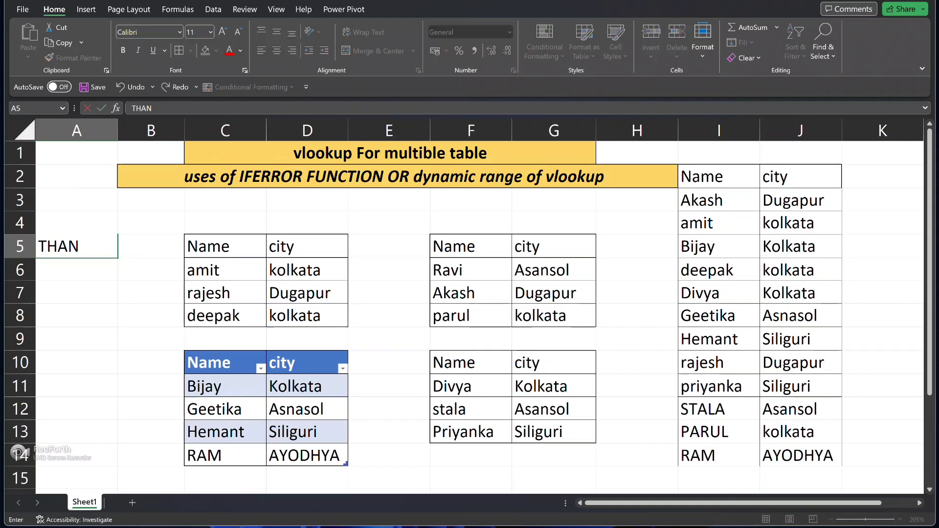
type("X FOR")
key("Return")
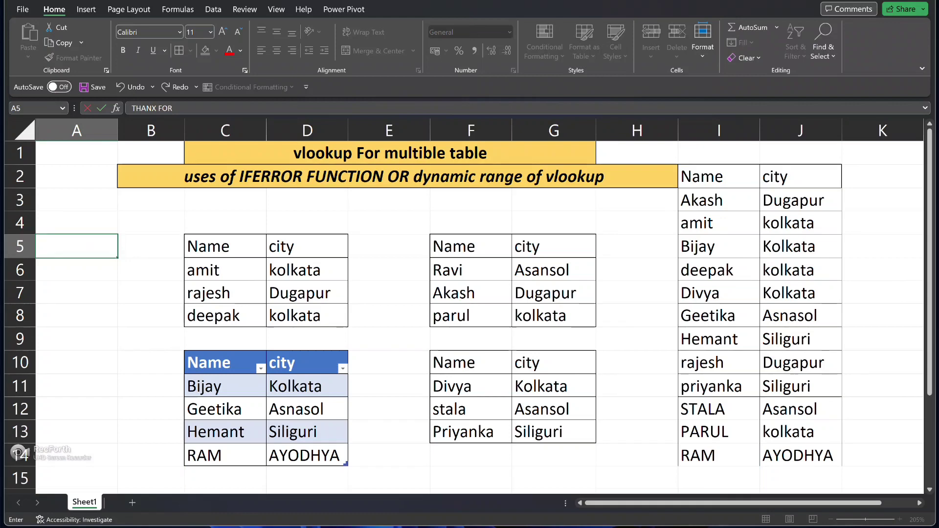
type("EM")
key("BackSpace")
key("BackSpace")
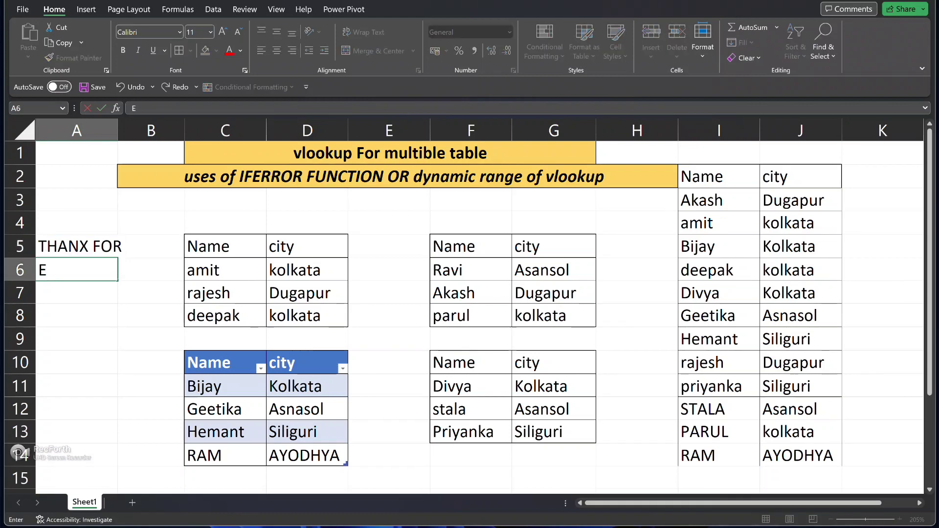
type("SIMPEX MINDS")
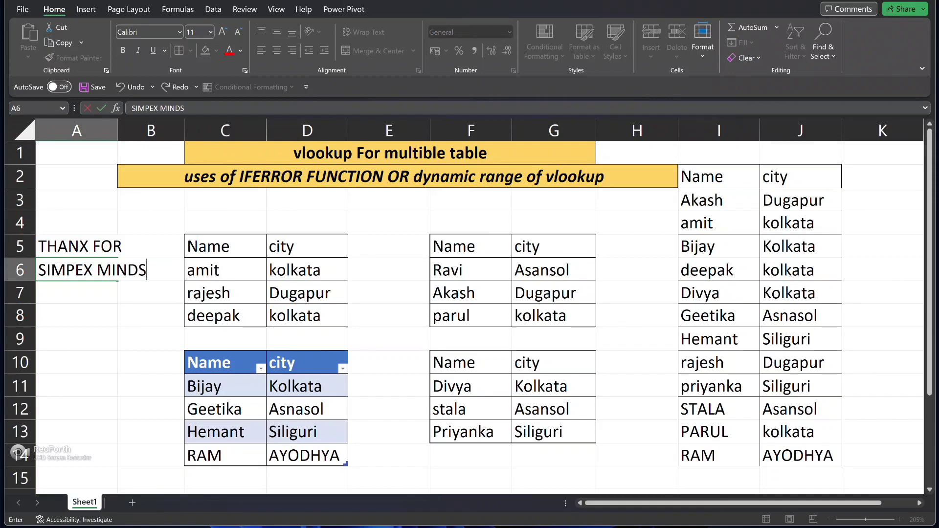
key("Return")
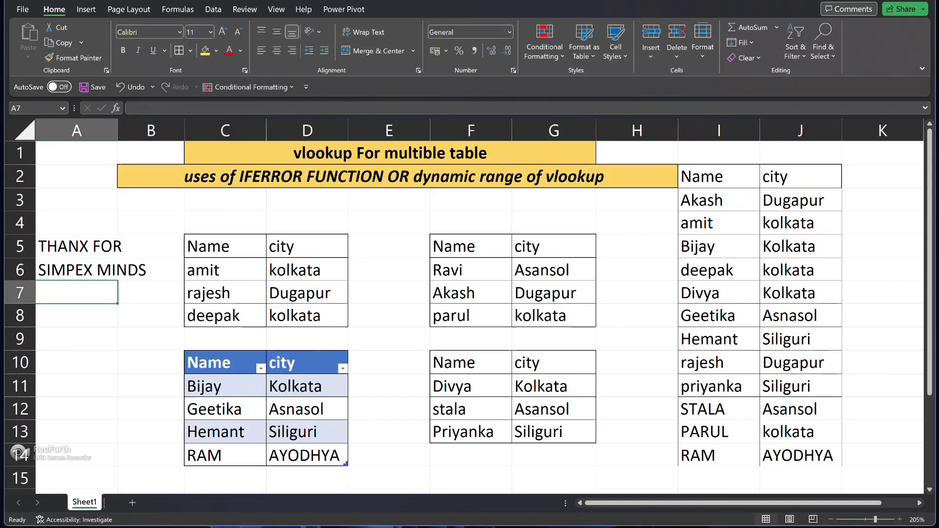